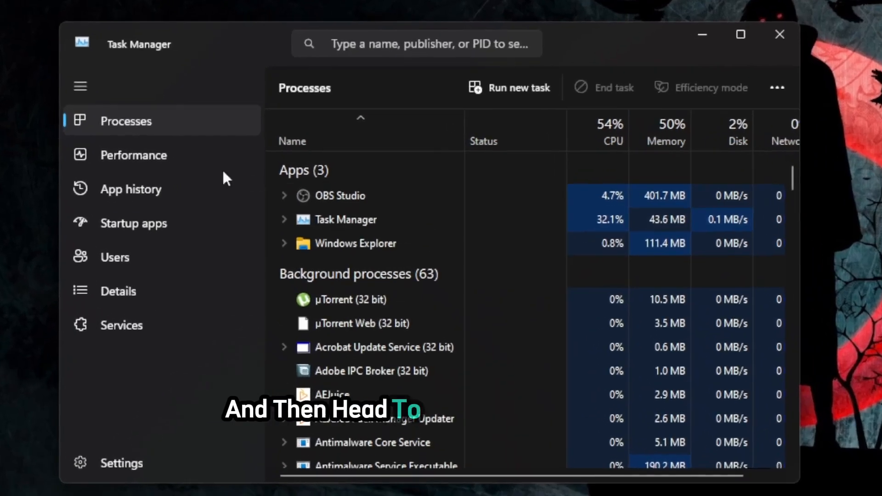
# Step: Check the system's CPU and memory usage on Task Manager's Performance page, then close it
pyautogui.click(219, 158)
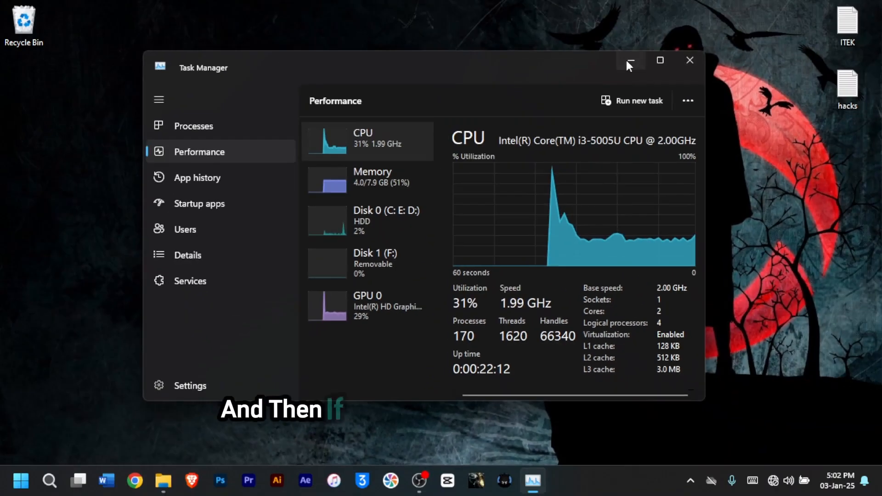
pyautogui.click(626, 60)
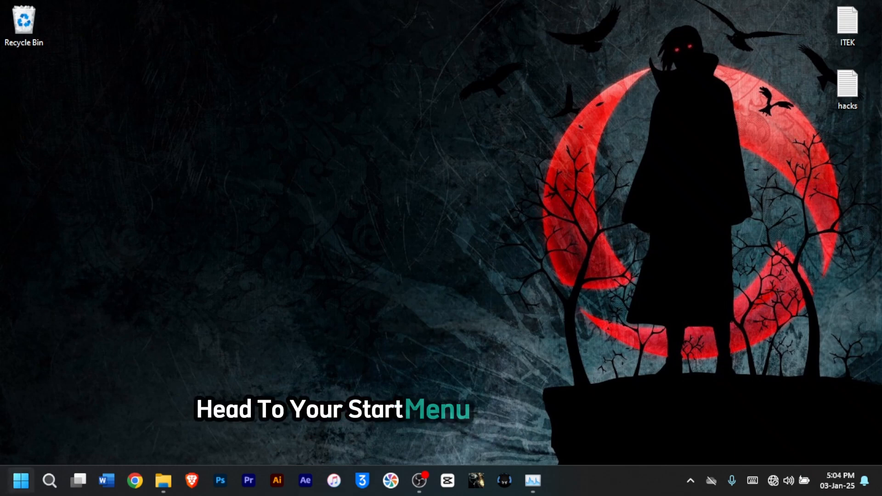
# Step: Open the Run dialog and launch regedit
pyautogui.rightClick(5, 492)
pyautogui.click(32, 402)
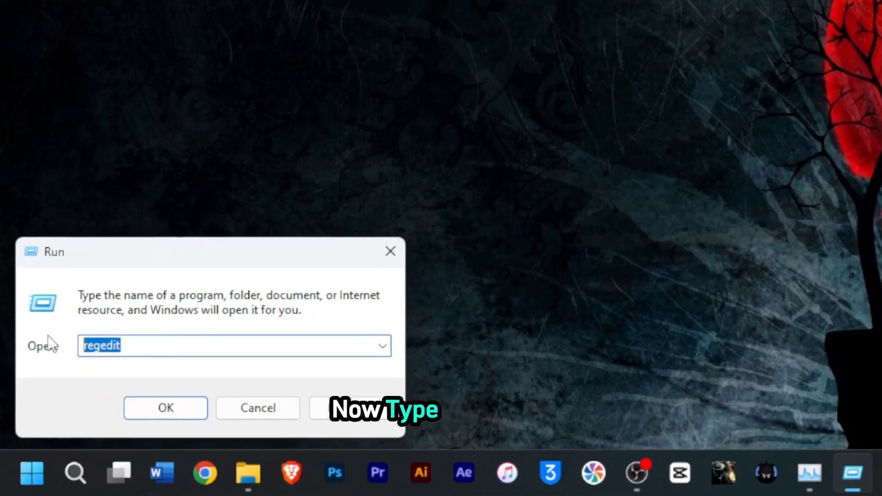
pyautogui.write('regedi')
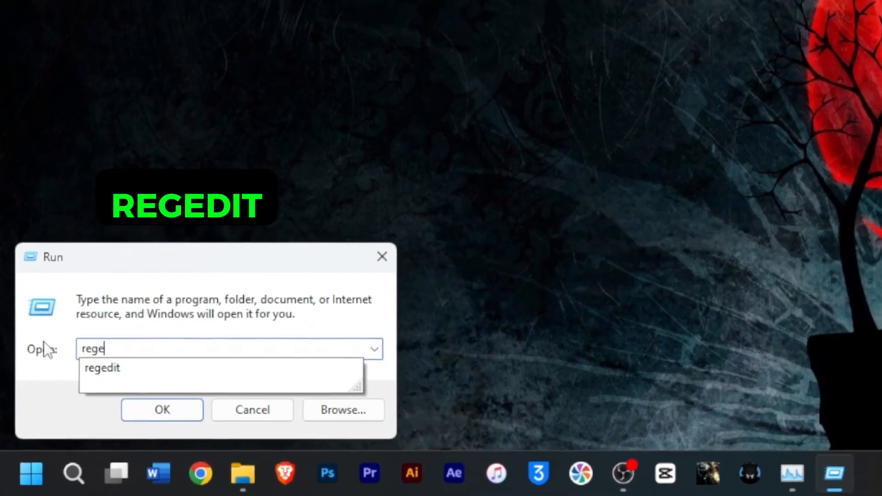
pyautogui.write('t')
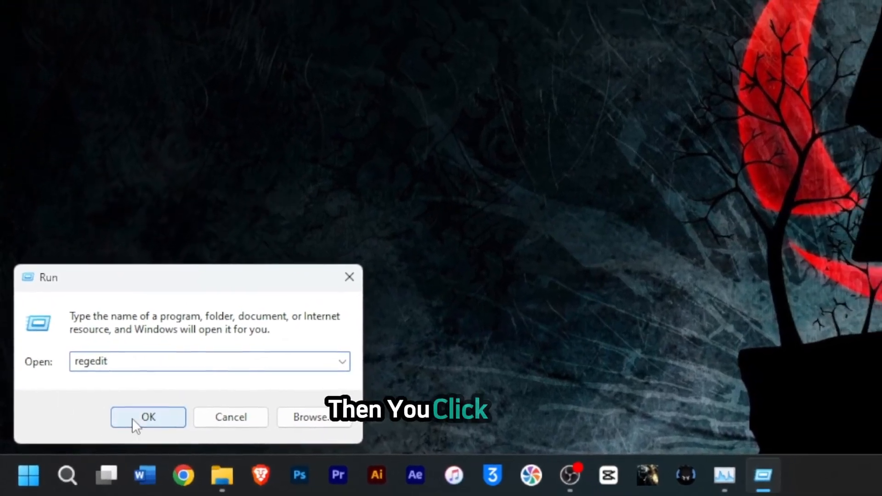
pyautogui.click(140, 415)
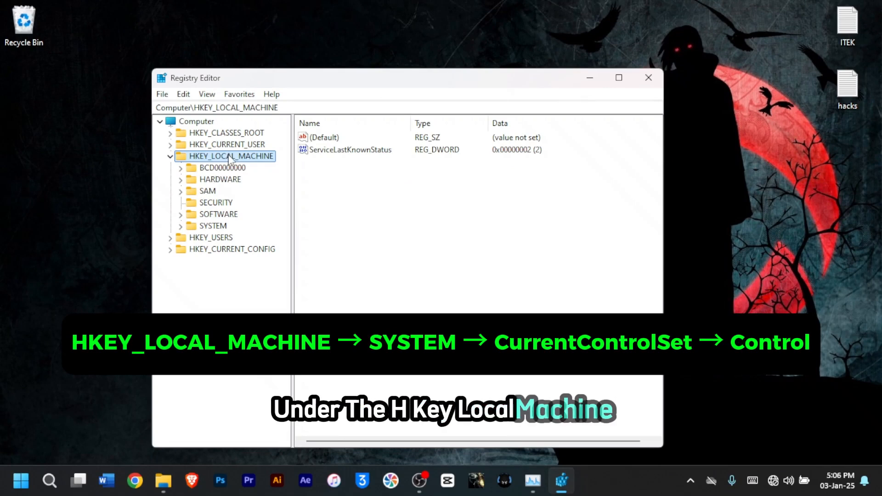
# Step: Navigate to HKEY_LOCAL_MACHINE\SYSTEM\CurrentControlSet\Control and open the SvcHostSplitThresholdInKB value for editing
pyautogui.click(208, 226)
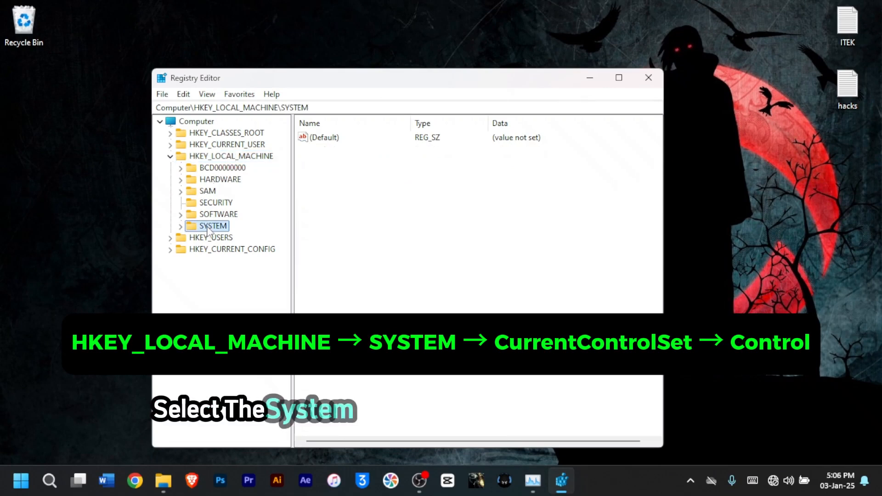
pyautogui.click(181, 226)
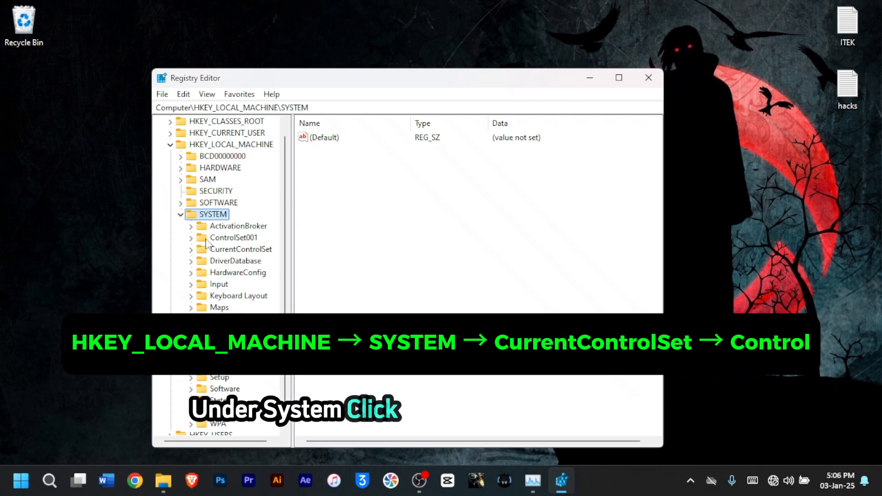
pyautogui.click(226, 251)
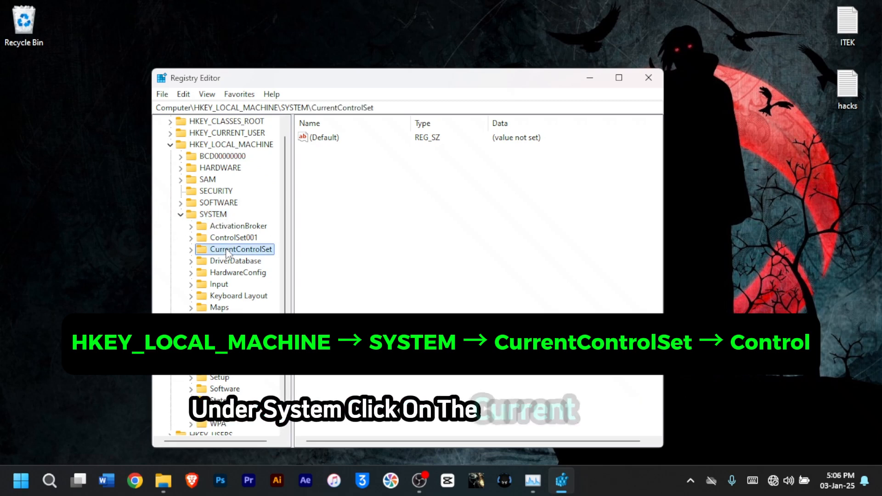
pyautogui.click(191, 250)
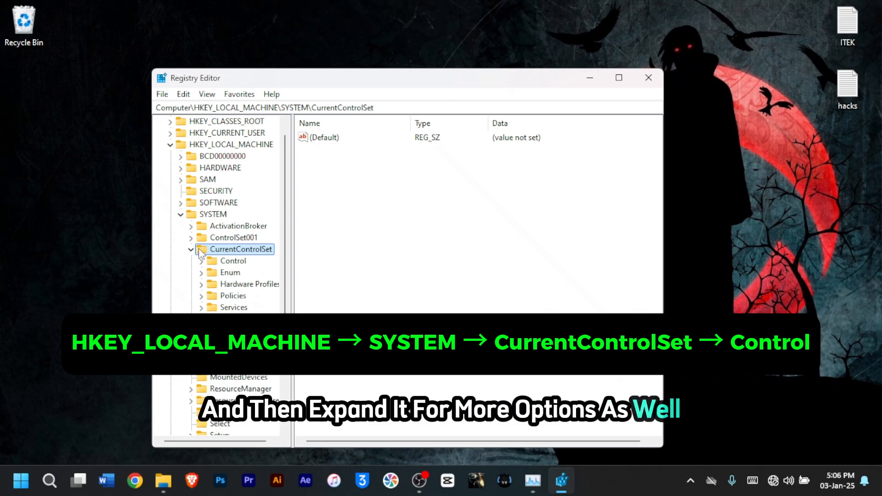
pyautogui.click(232, 261)
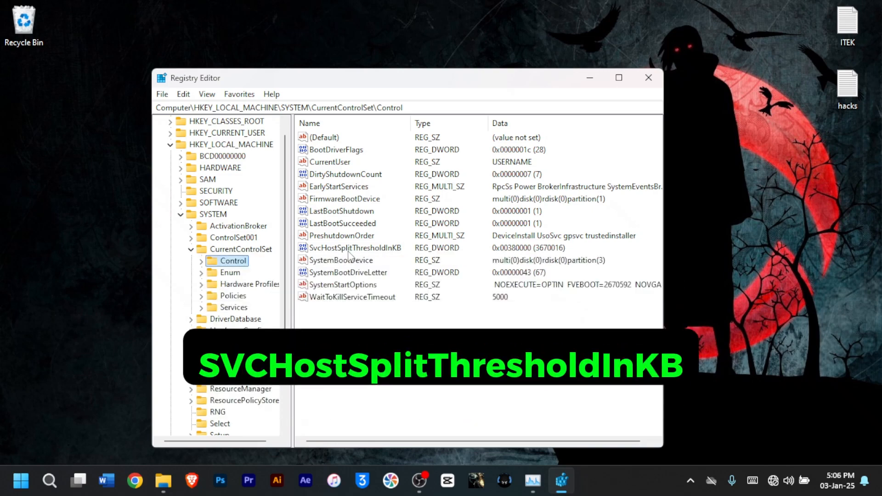
pyautogui.click(363, 250)
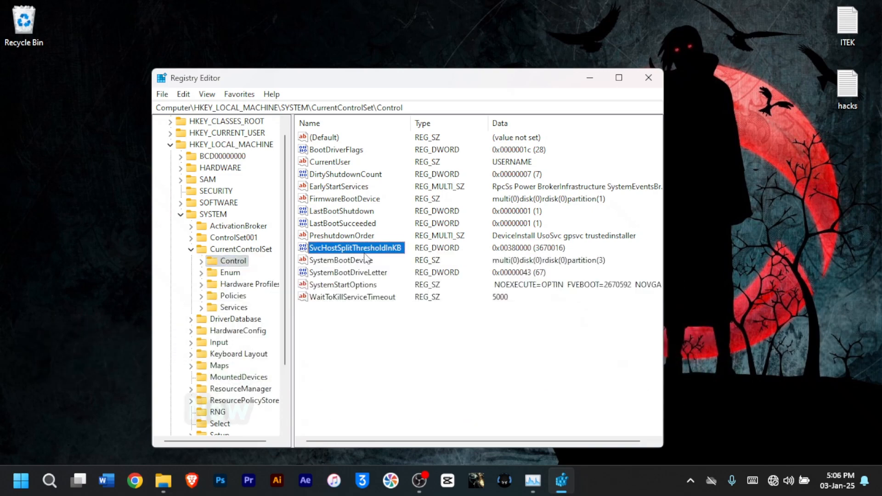
pyautogui.rightClick(365, 258)
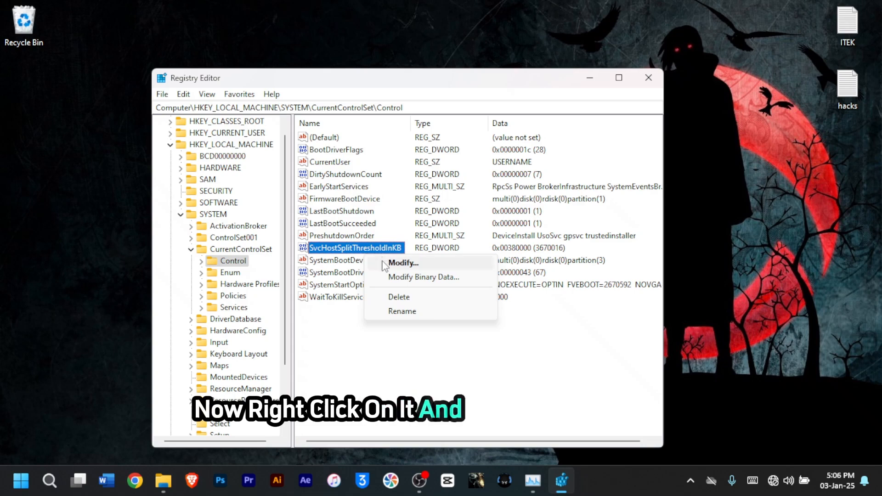
pyautogui.click(384, 263)
pyautogui.moveTo(278, 138); pyautogui.dragTo(362, 246)
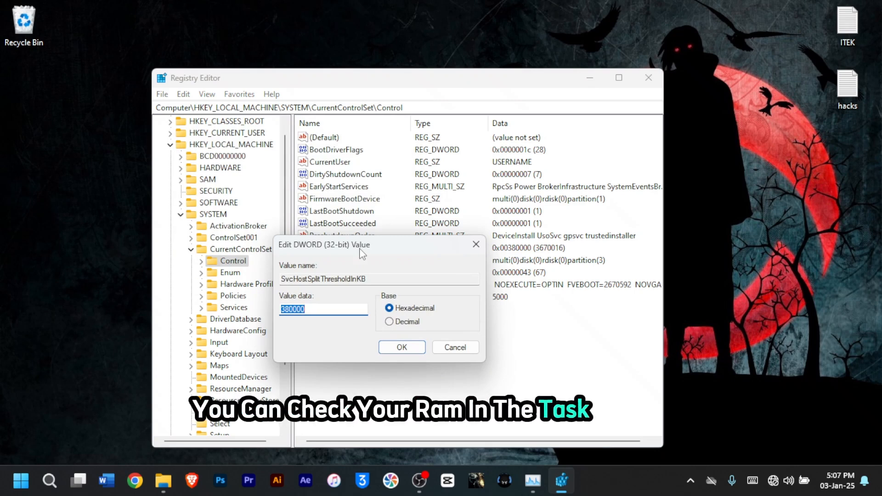
# Step: Open Task Manager and check the installed RAM on the Memory performance page
pyautogui.rightClick(616, 483)
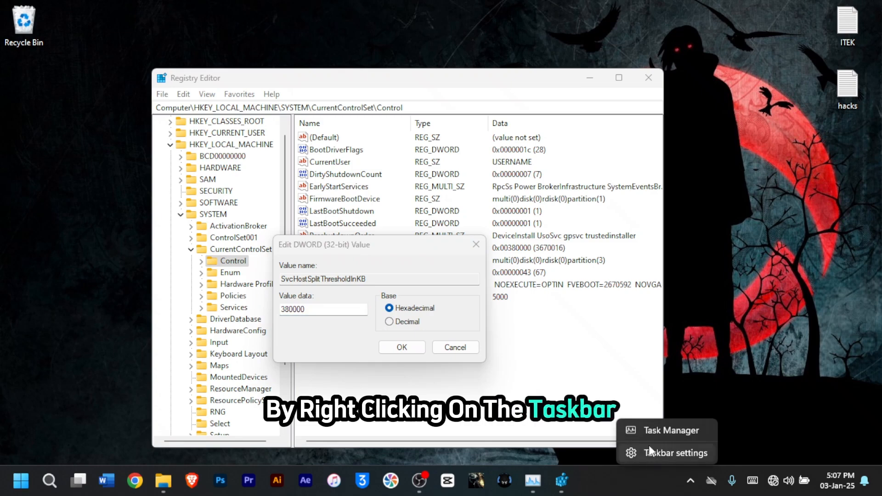
pyautogui.click(653, 434)
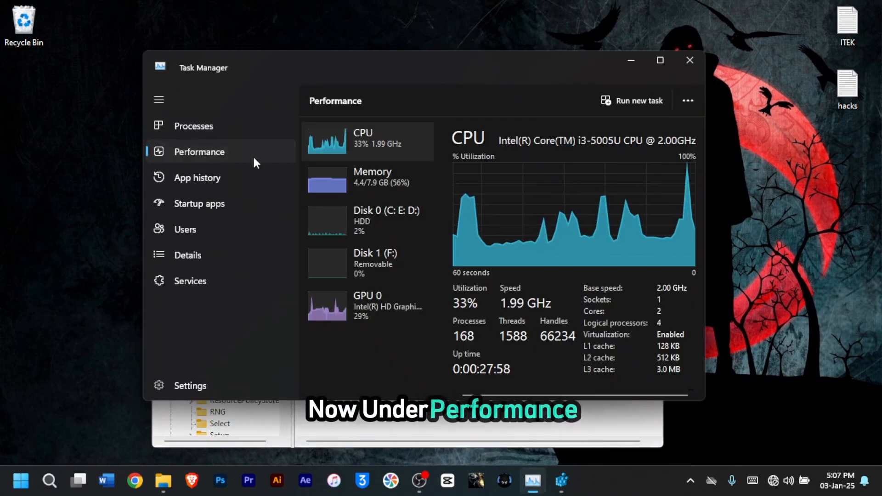
pyautogui.click(384, 196)
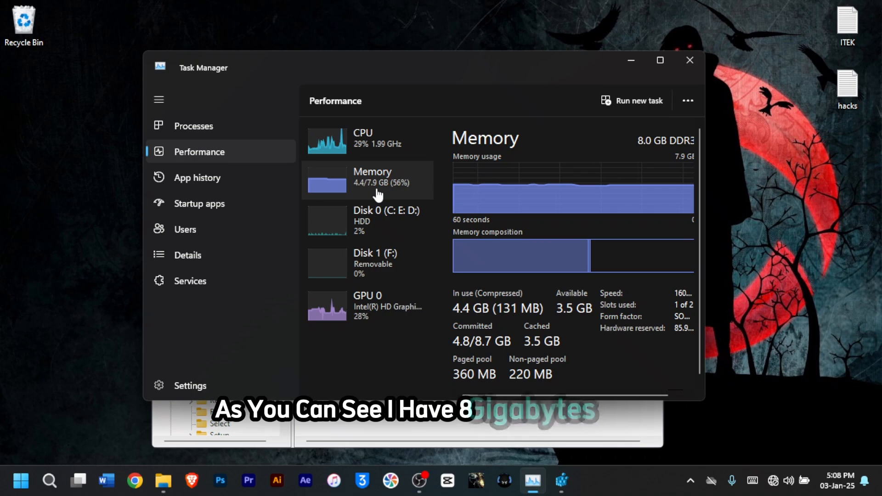
pyautogui.click(636, 65)
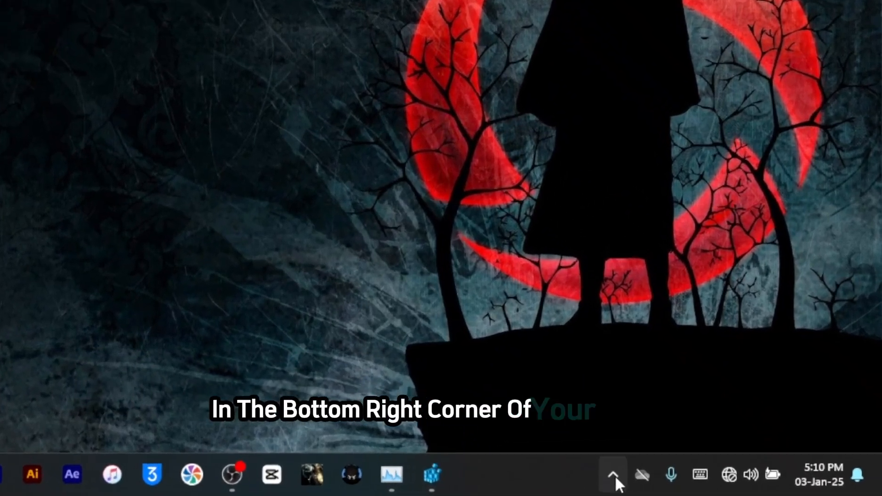
# Step: Open Windows Settings and go to the Apps Startup page
pyautogui.click(687, 478)
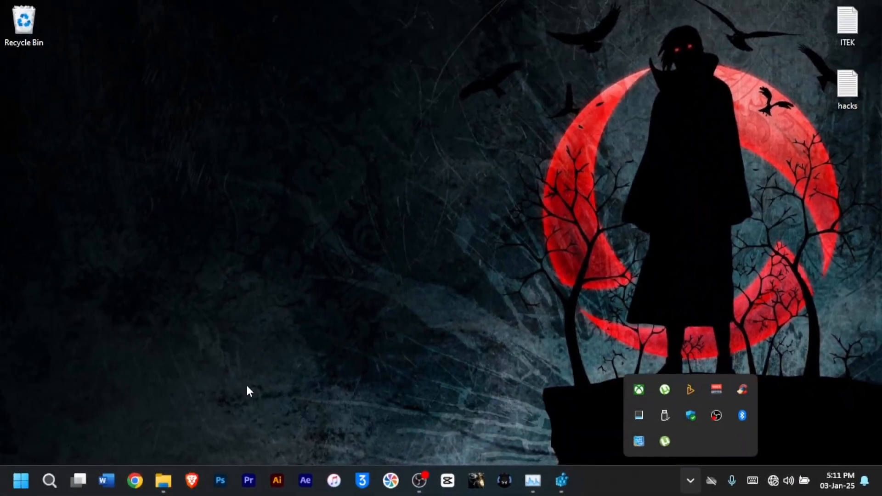
pyautogui.rightClick(11, 490)
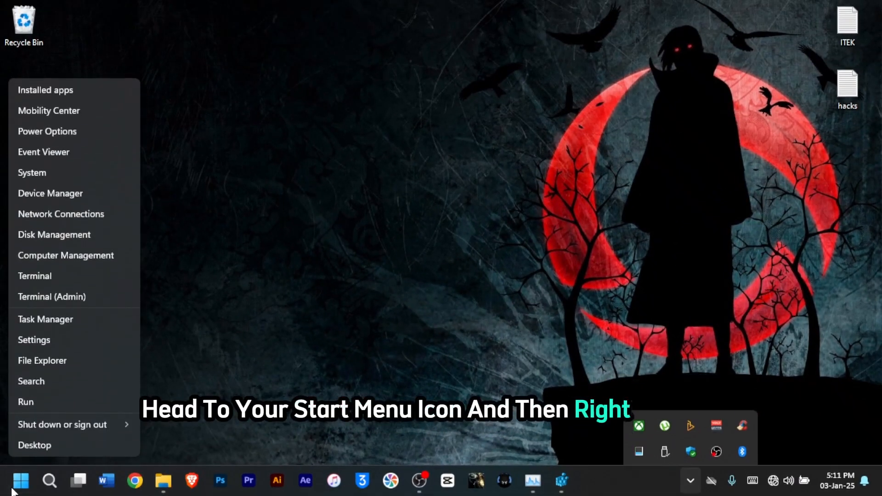
pyautogui.click(56, 339)
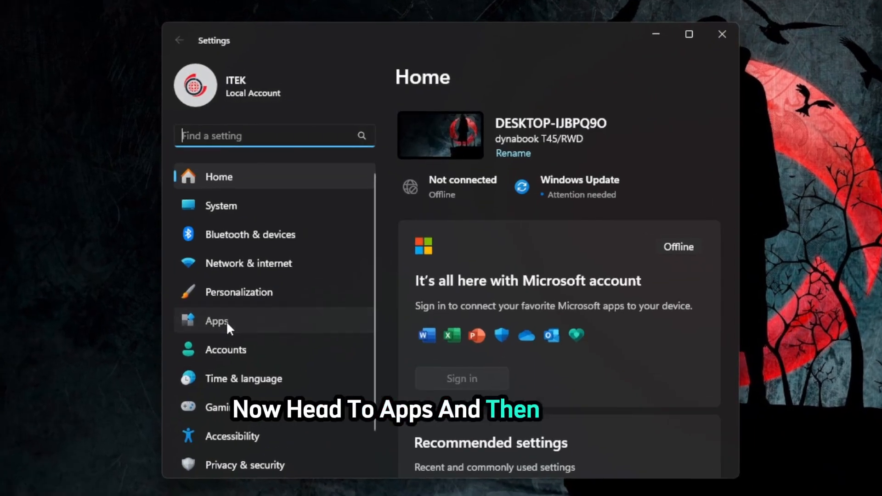
pyautogui.click(226, 320)
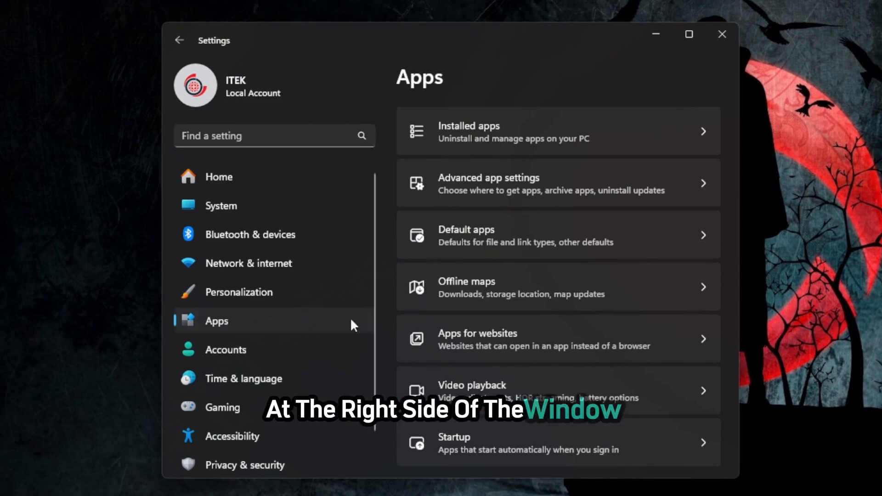
pyautogui.scroll(-2, 484, 250)
pyautogui.scroll(2, 484, 251)
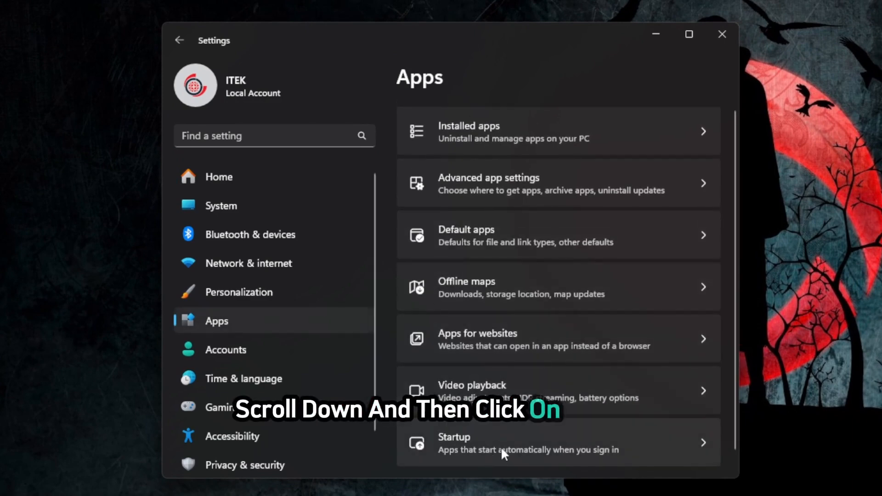
pyautogui.click(503, 442)
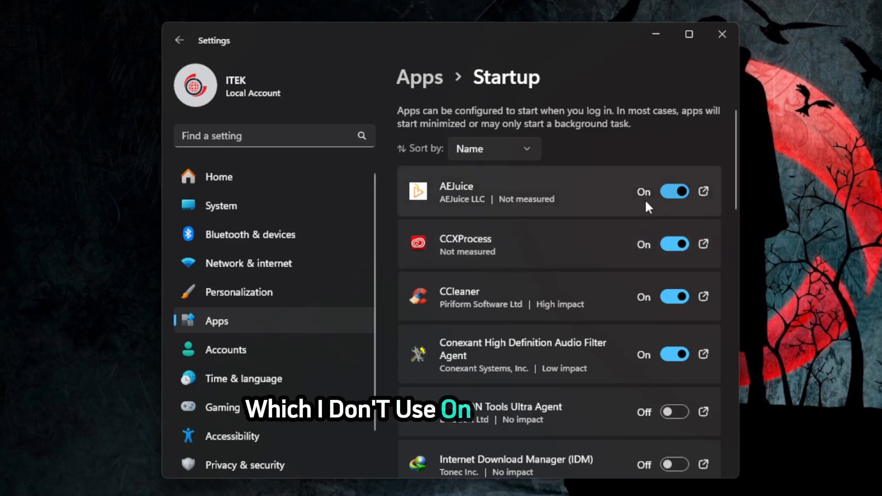
# Step: Disable CCleaner and CCXProcess from launching at startup
pyautogui.scroll(-2, 649, 192)
pyautogui.scroll(2, 649, 192)
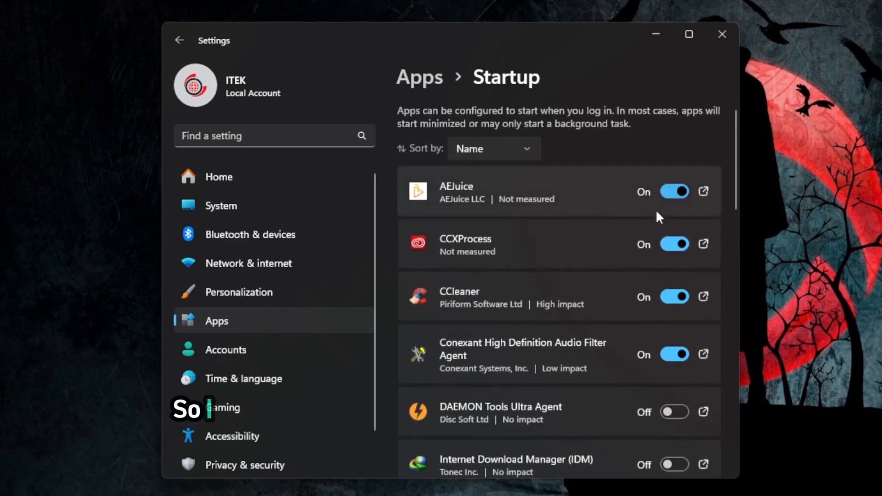
pyautogui.click(675, 295)
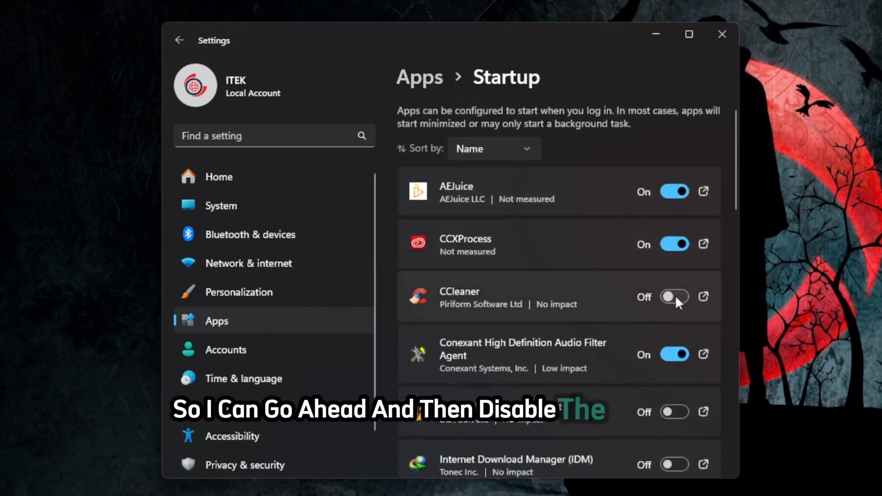
pyautogui.click(674, 246)
# Step: Disable LonelyScreen and Microsoft OneDrive from launching at startup
pyautogui.scroll(-5, 654, 275)
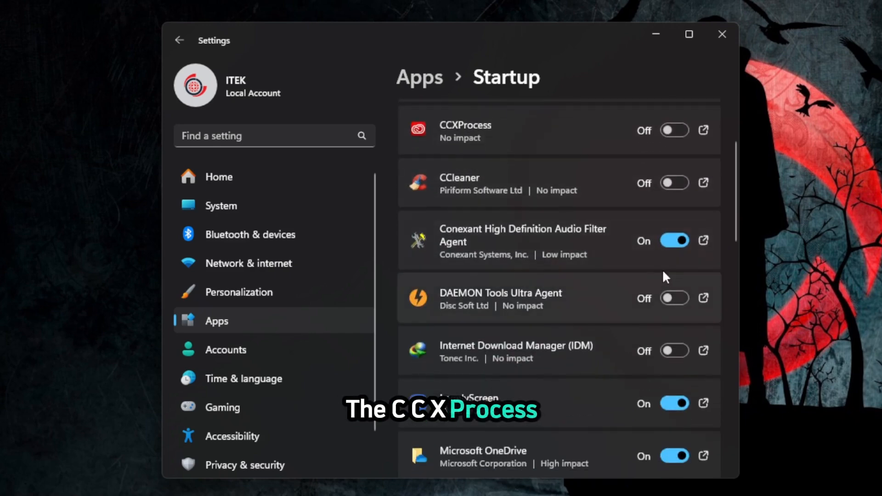
pyautogui.click(676, 288)
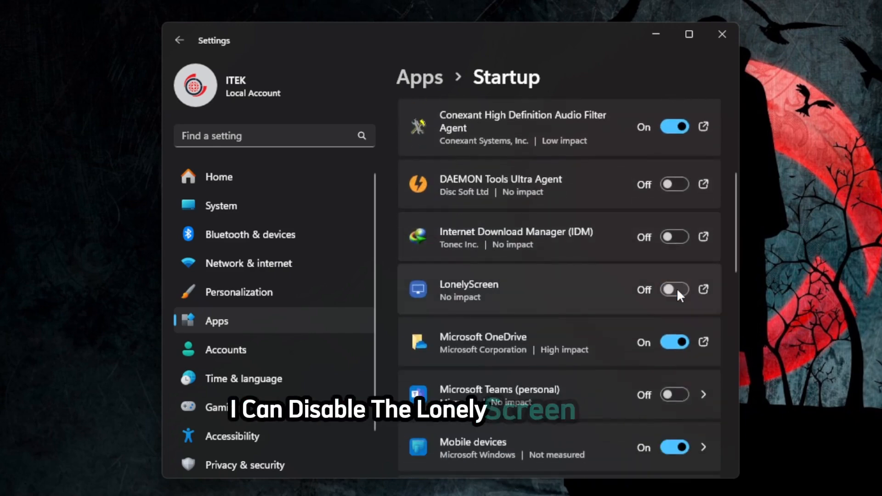
pyautogui.scroll(-2, 634, 292)
pyautogui.click(670, 283)
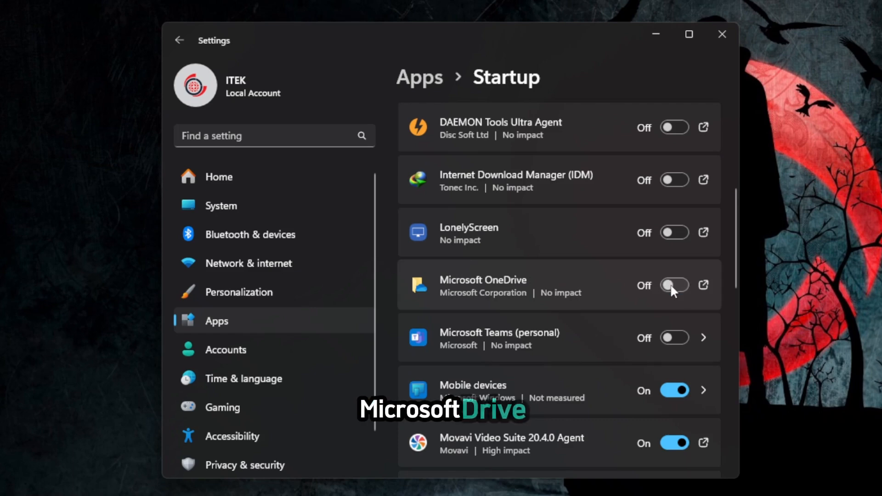
# Step: Disable Movavi Video Suite 20.4.0 Agent, Xbox and Zune Auto-Launcher from launching at startup
pyautogui.scroll(-5, 602, 296)
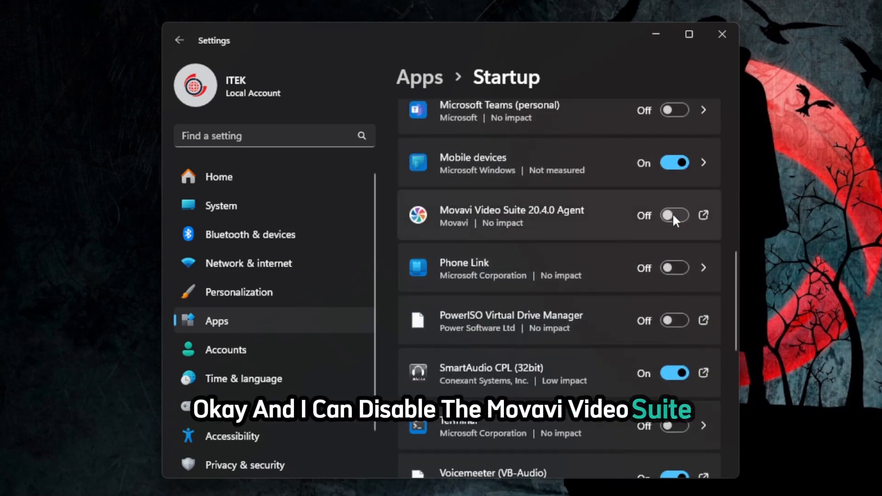
pyautogui.scroll(-6, 672, 213)
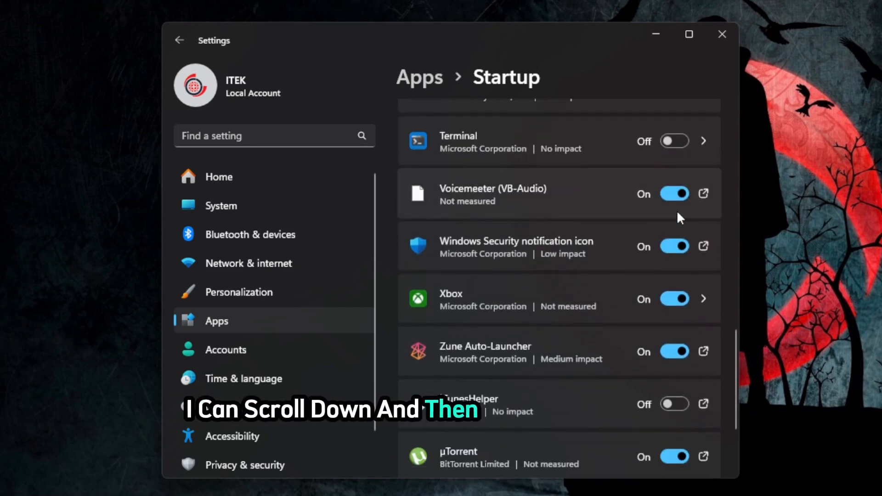
pyautogui.scroll(-1, 676, 209)
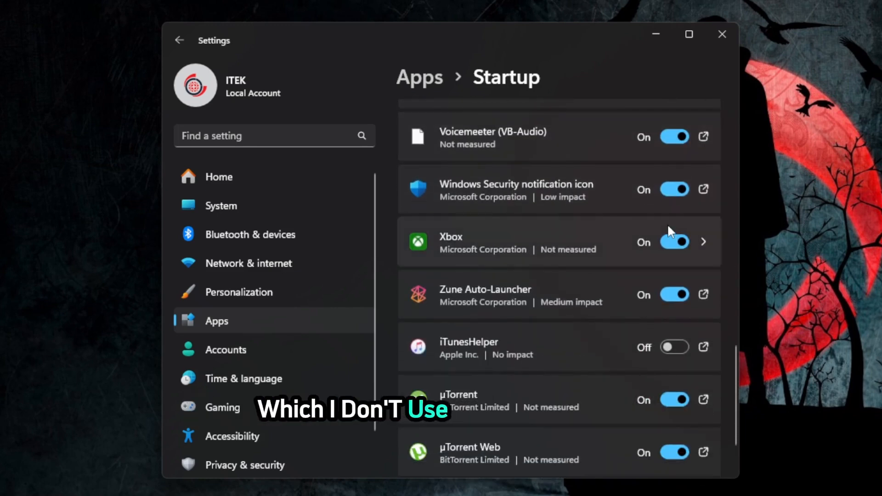
pyautogui.scroll(2, 667, 225)
pyautogui.scroll(-3, 667, 222)
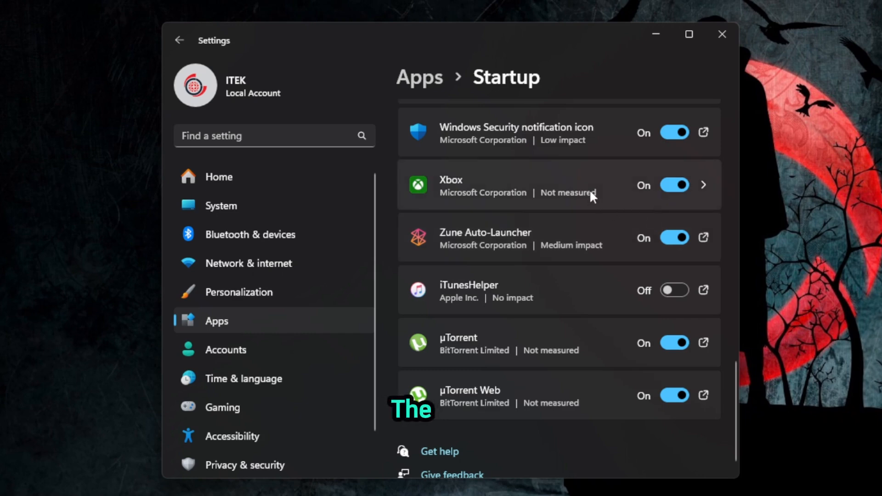
pyautogui.click(679, 184)
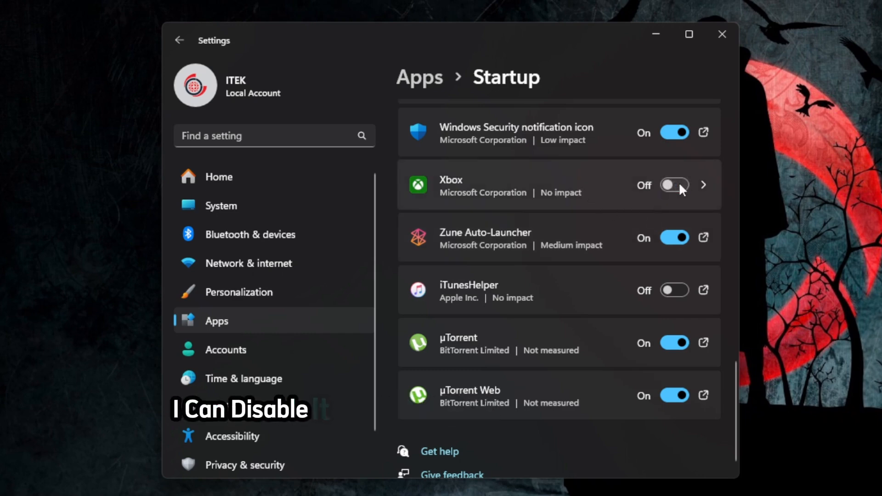
pyautogui.click(679, 236)
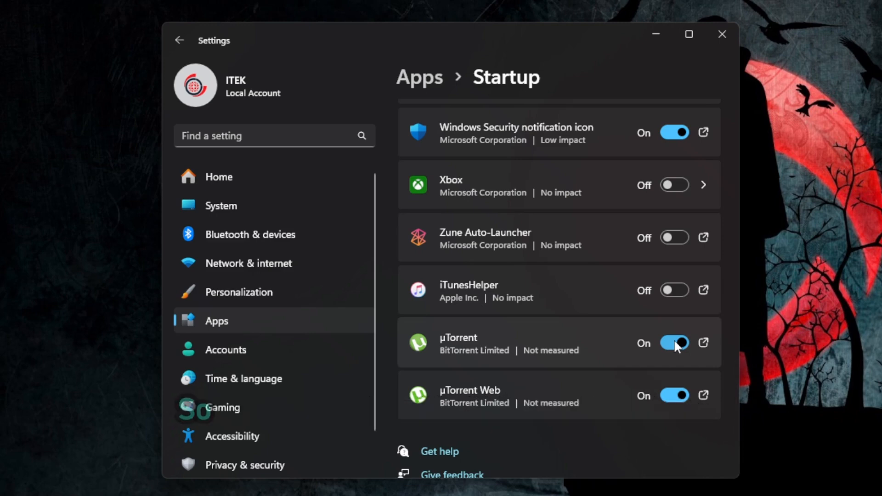
# Step: Disable µTorrent and µTorrent Web from launching at startup, then minimize Settings
pyautogui.click(674, 340)
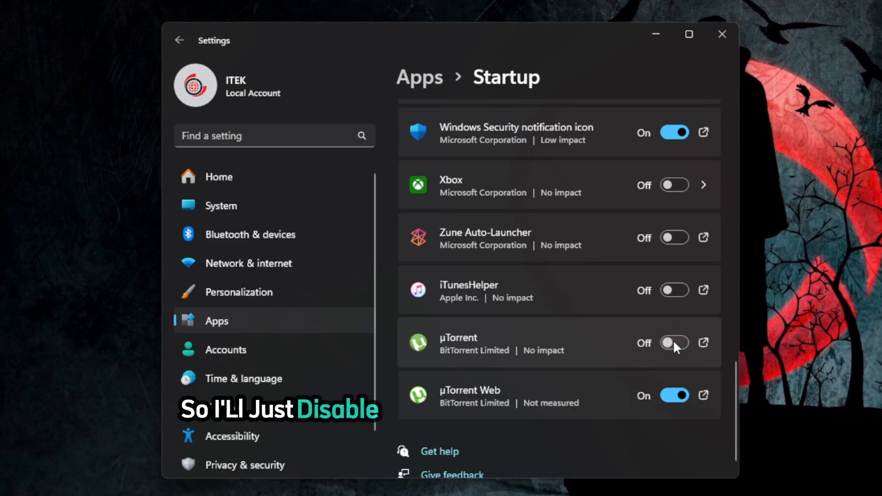
pyautogui.click(674, 398)
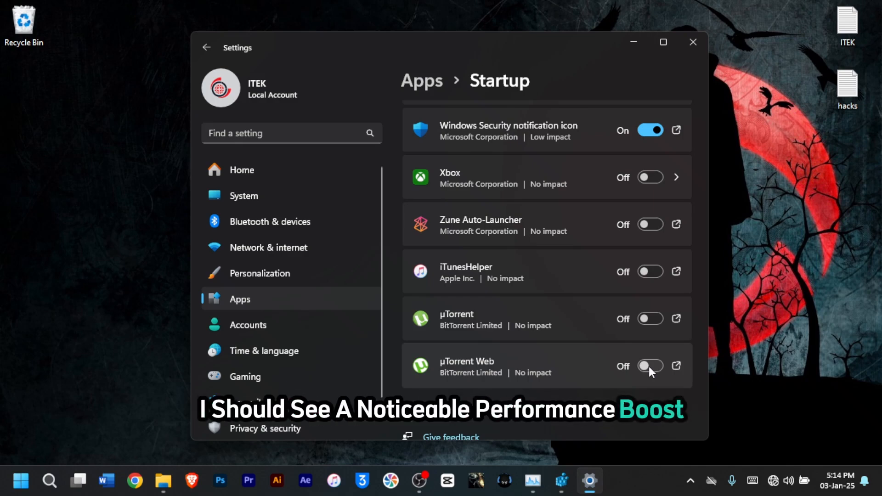
pyautogui.click(634, 40)
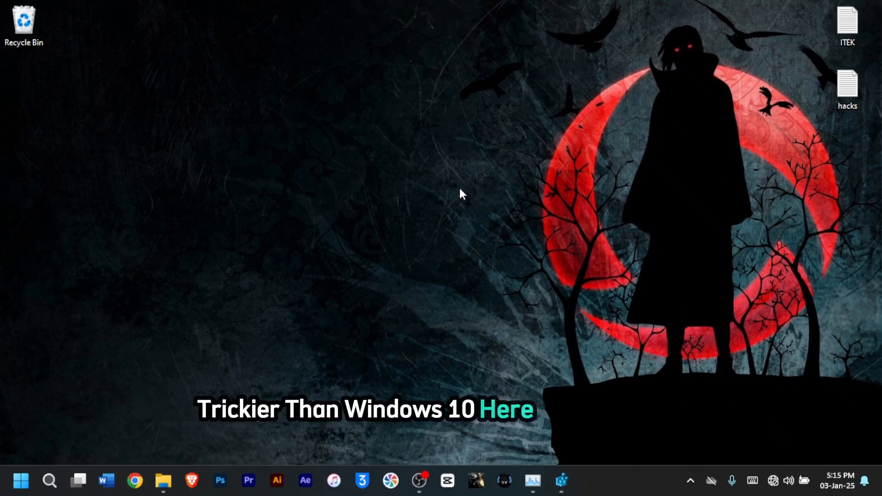
# Step: Reopen Settings and open the Installed apps page under Apps
pyautogui.rightClick(18, 488)
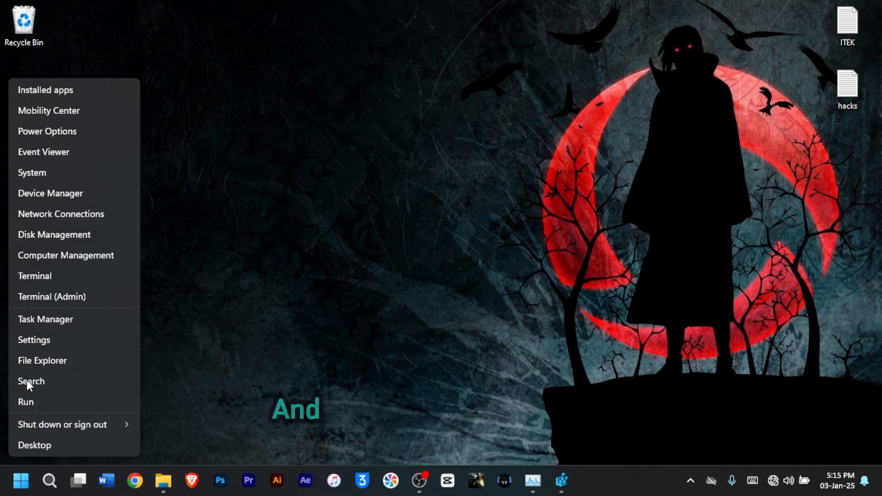
pyautogui.click(35, 341)
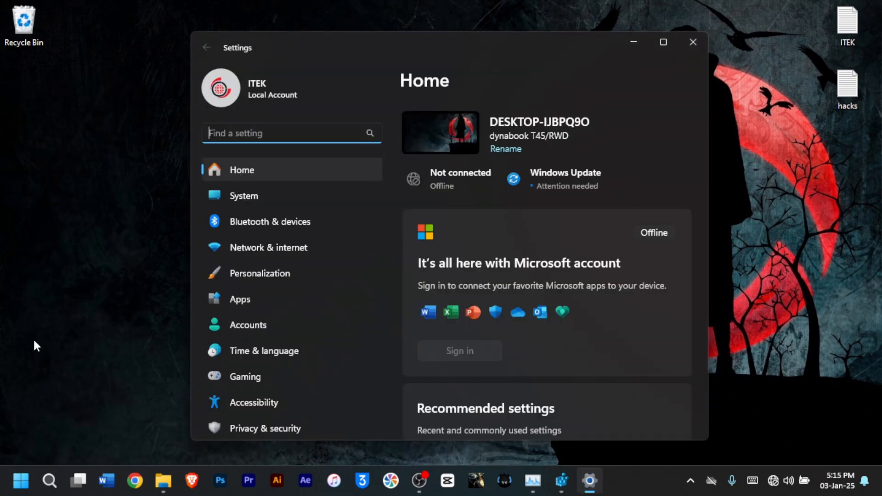
pyautogui.click(241, 298)
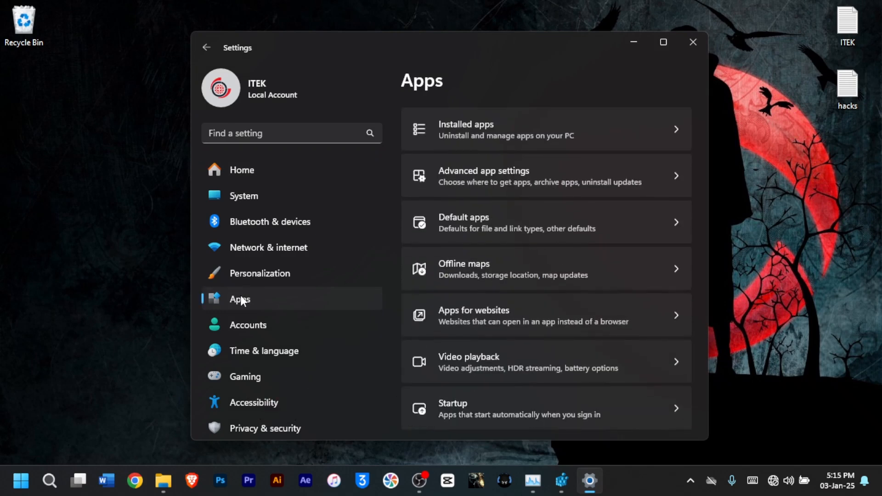
pyautogui.click(492, 125)
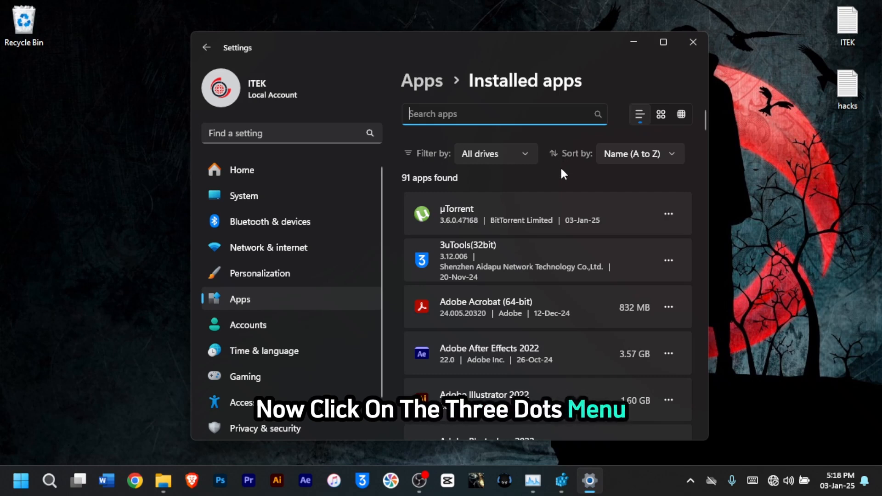
# Step: Browse the installed apps list and open the System components page
pyautogui.click(667, 215)
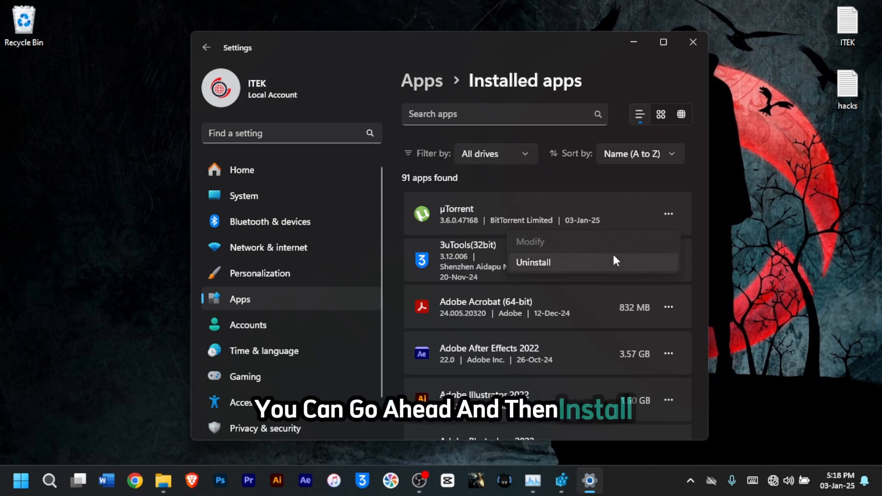
pyautogui.click(583, 179)
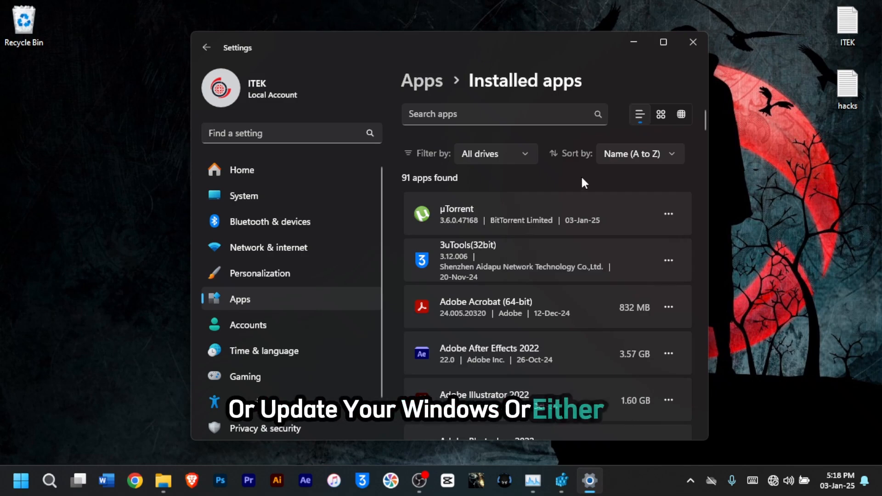
pyautogui.scroll(-10, 583, 220)
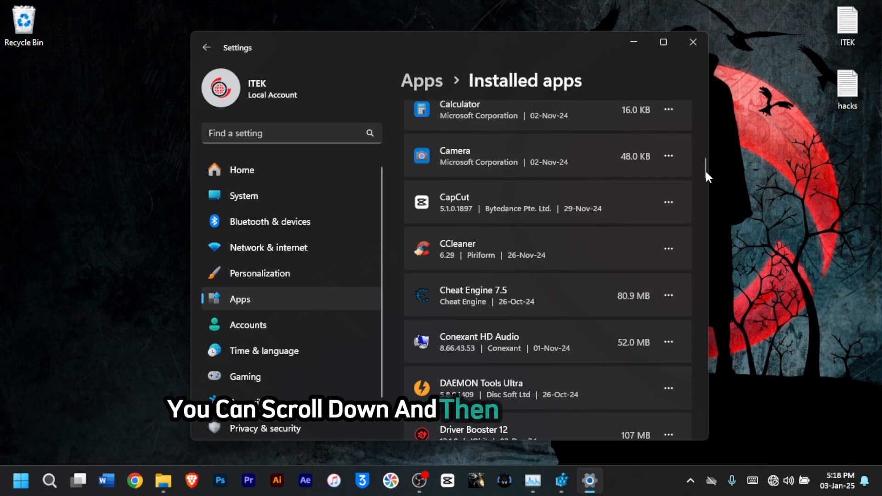
pyautogui.moveTo(707, 169); pyautogui.dragTo(689, 432)
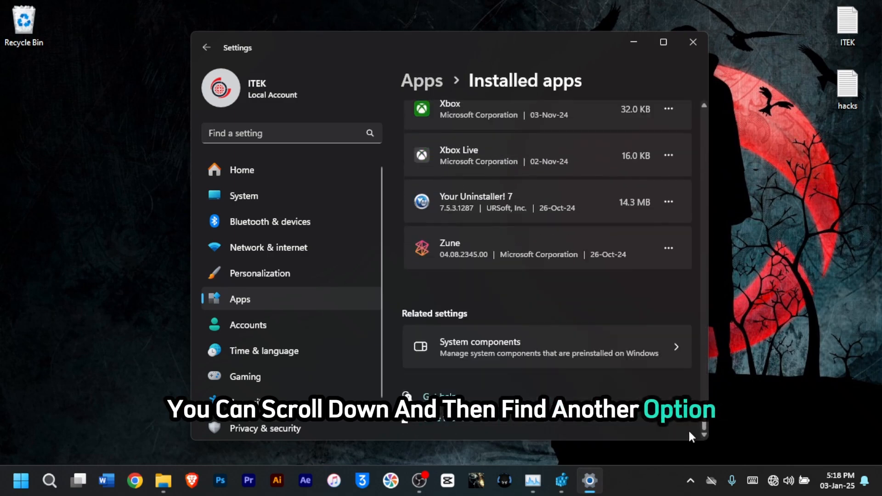
pyautogui.click(538, 351)
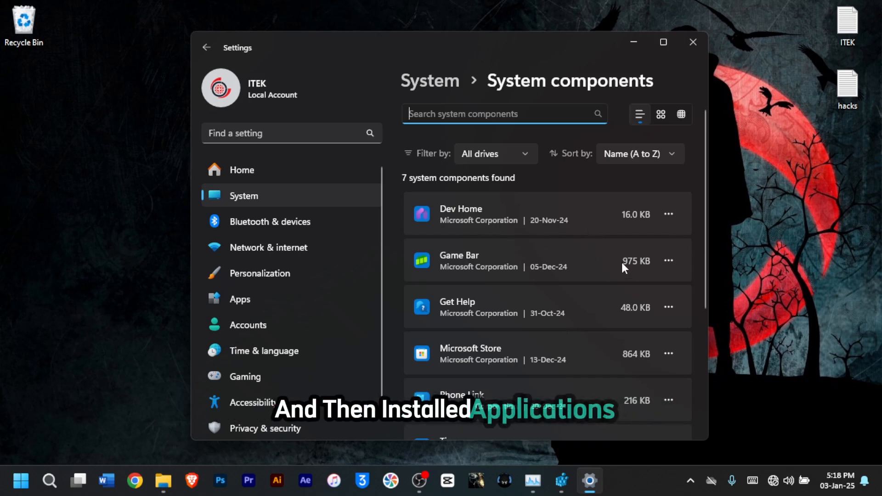
# Step: Set Game Bar's background component permission to Never in its advanced options, then minimize Settings
pyautogui.click(669, 260)
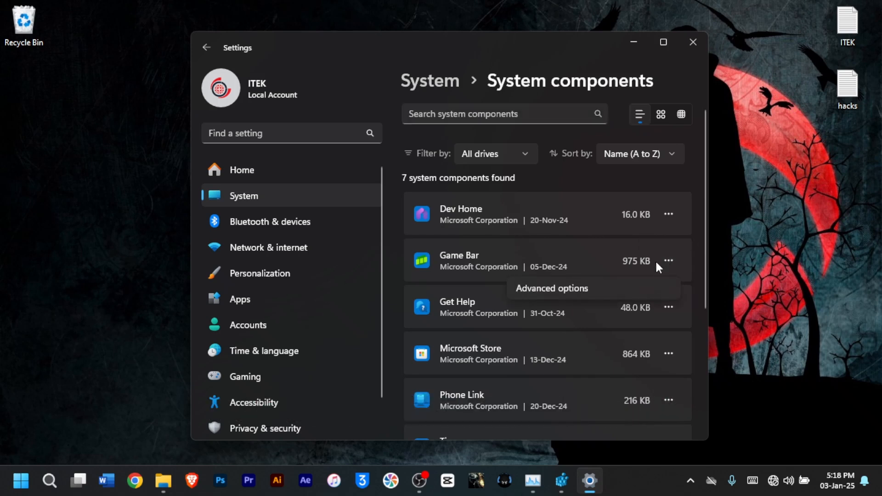
pyautogui.click(594, 288)
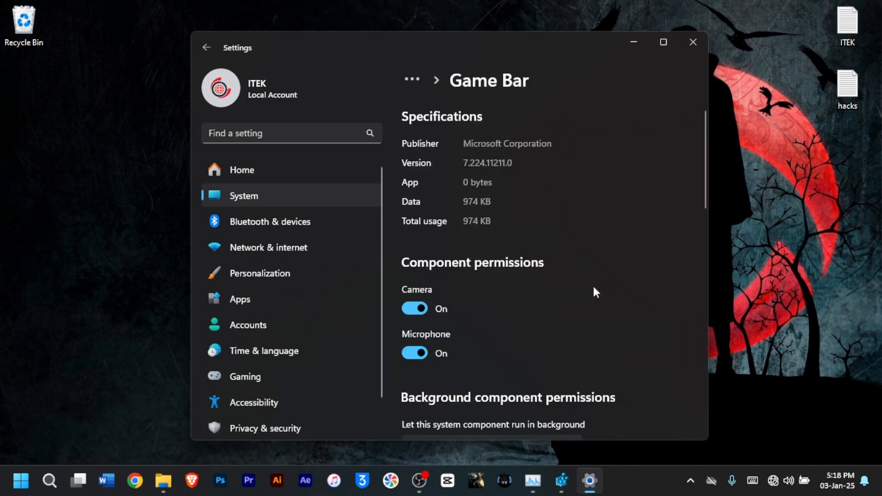
pyautogui.scroll(-5, 596, 274)
pyautogui.scroll(1, 601, 266)
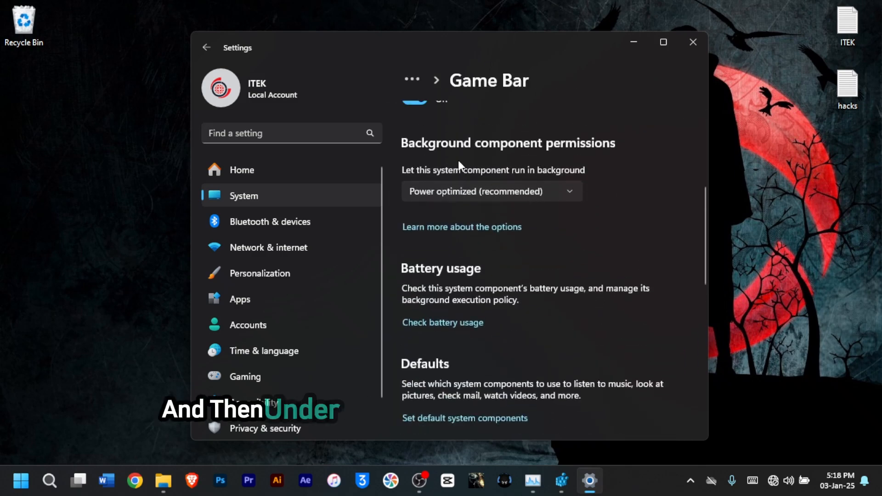
pyautogui.click(564, 190)
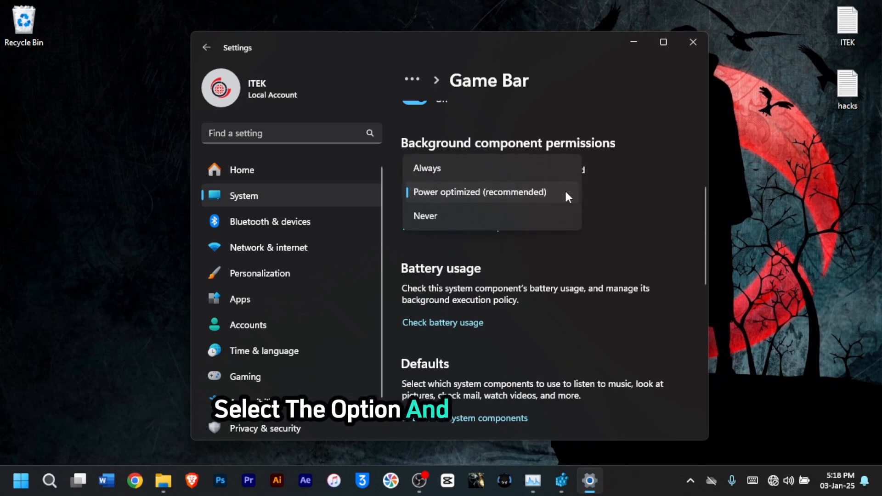
pyautogui.click(486, 216)
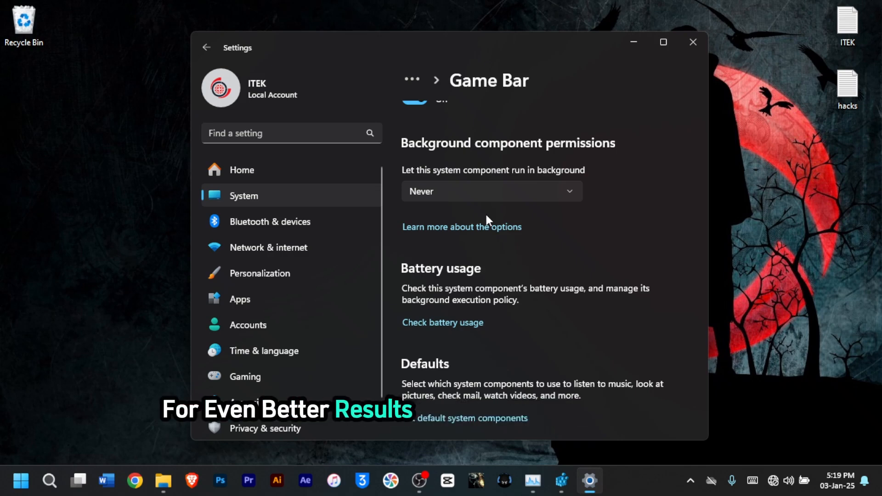
pyautogui.click(634, 43)
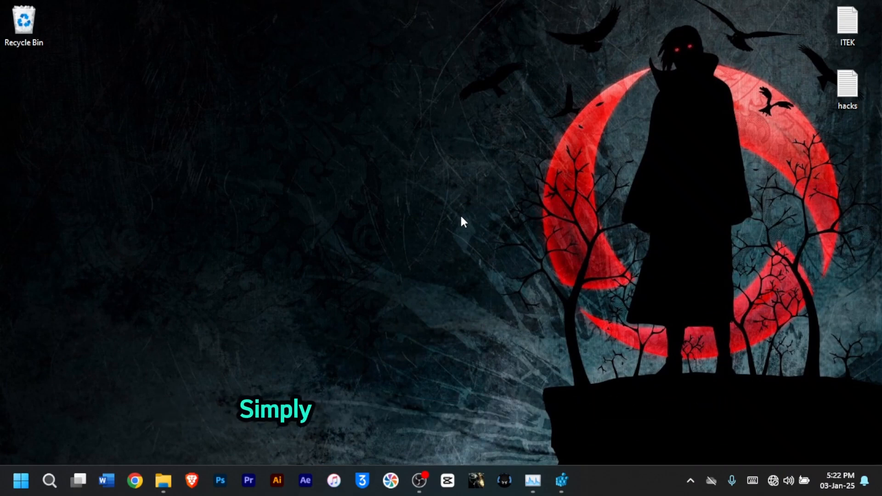
# Step: Open the Services console by running services.msc
pyautogui.press('super+r')
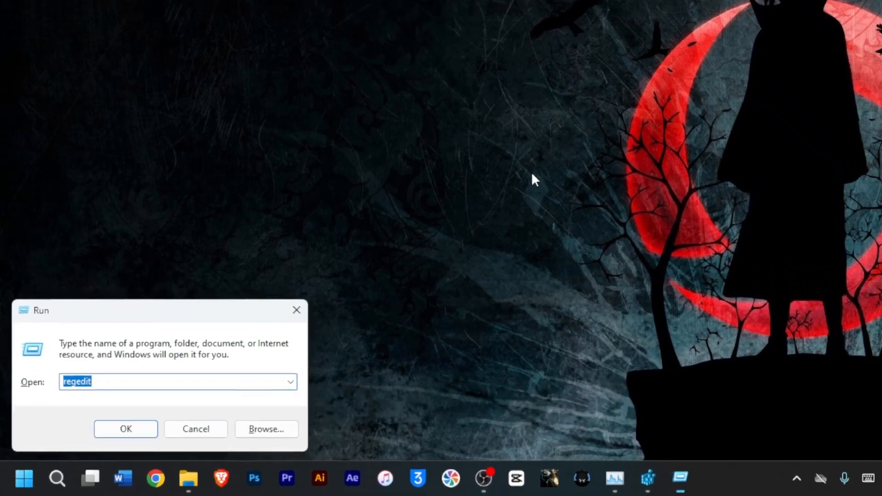
pyautogui.write('serv')
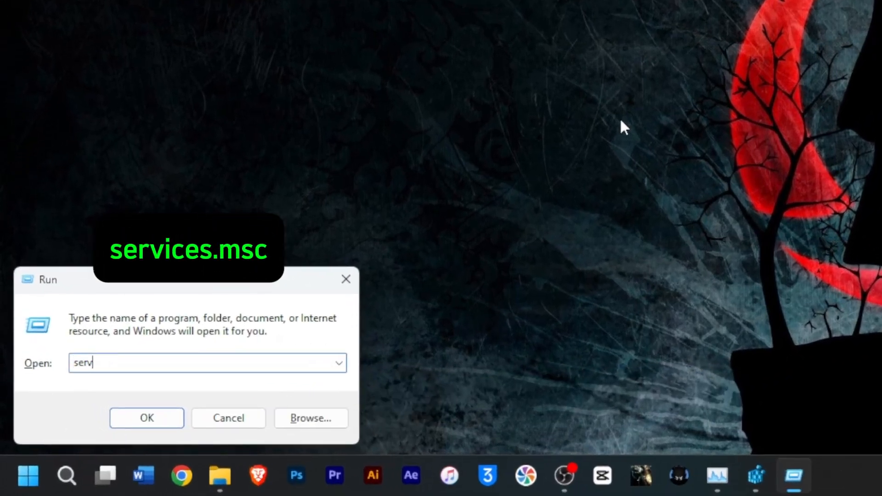
pyautogui.write('ices.msc')
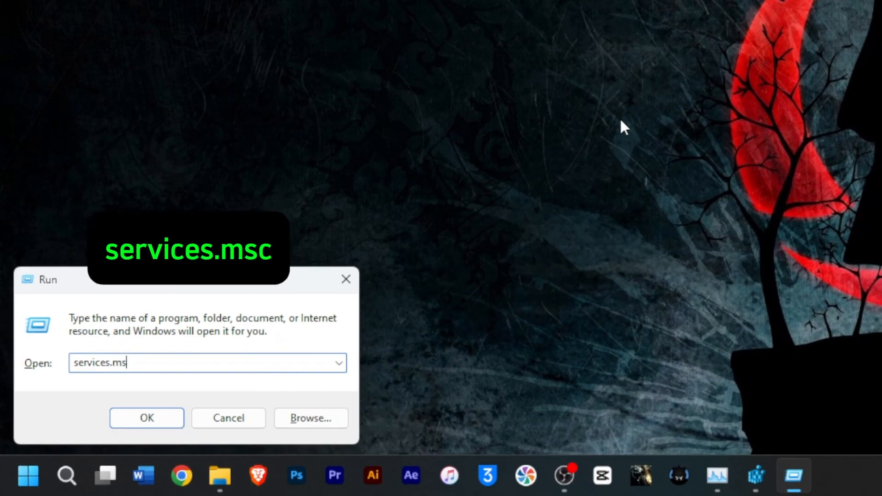
pyautogui.click(147, 418)
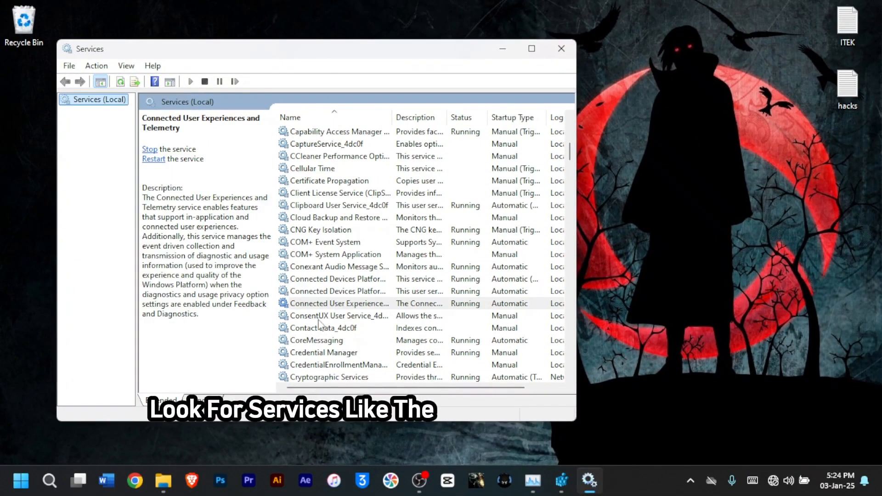
# Step: Set the Connected User Experiences and Telemetry service's startup type to Disabled and apply
pyautogui.click(323, 305)
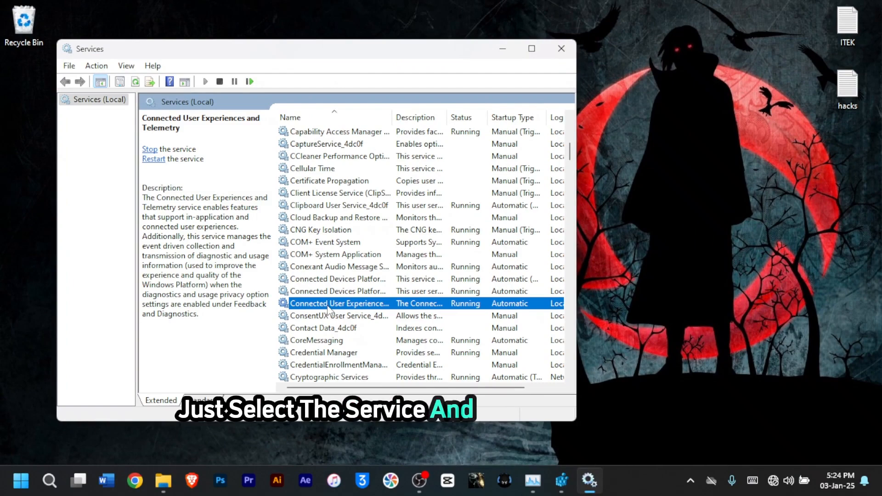
pyautogui.rightClick(327, 310)
pyautogui.click(371, 428)
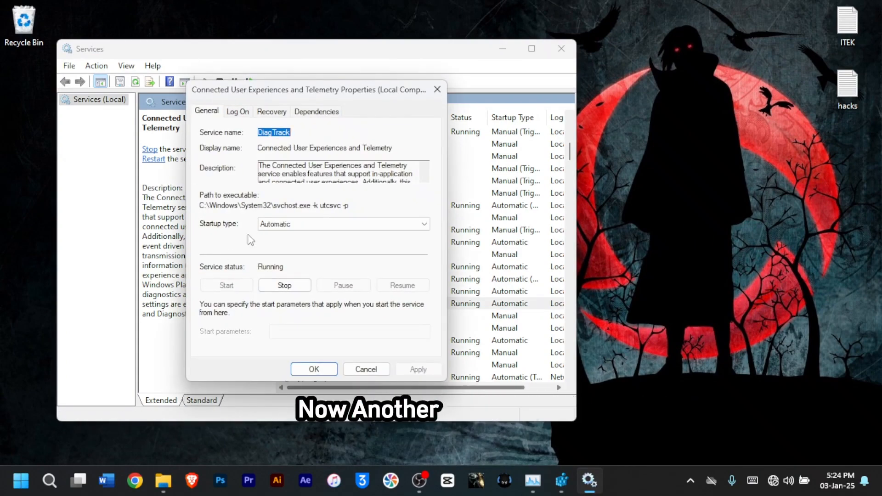
pyautogui.click(297, 226)
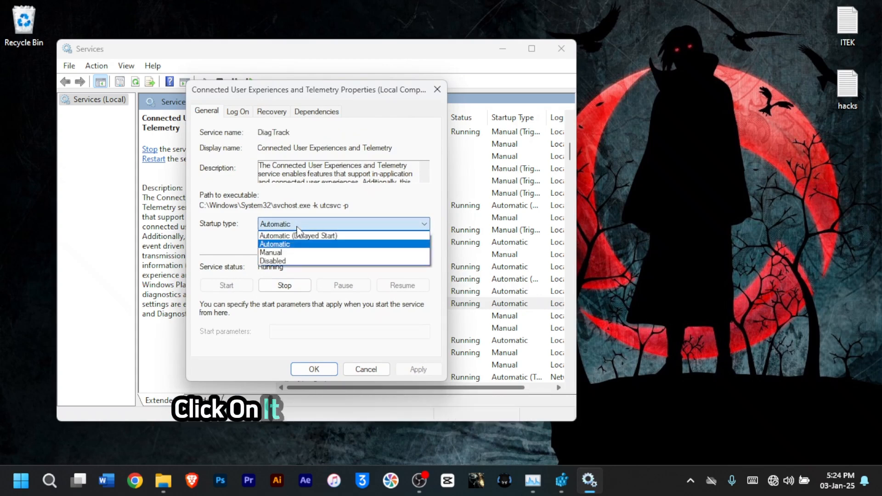
pyautogui.click(281, 261)
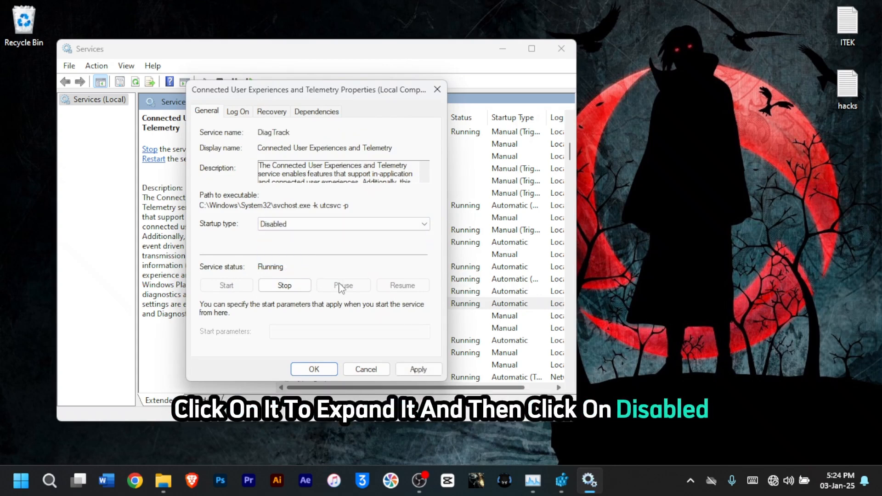
pyautogui.click(416, 367)
pyautogui.click(321, 369)
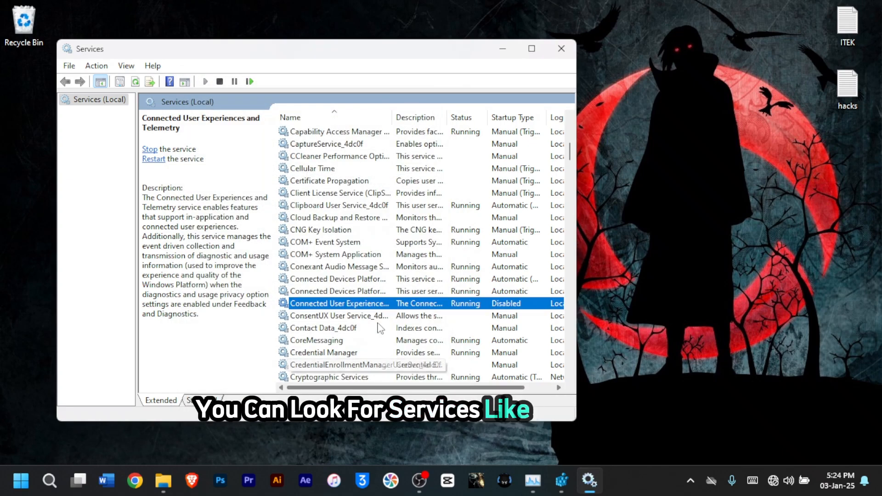
# Step: Set the Downloaded Maps Manager service's startup type to Disabled and apply
pyautogui.press('d')
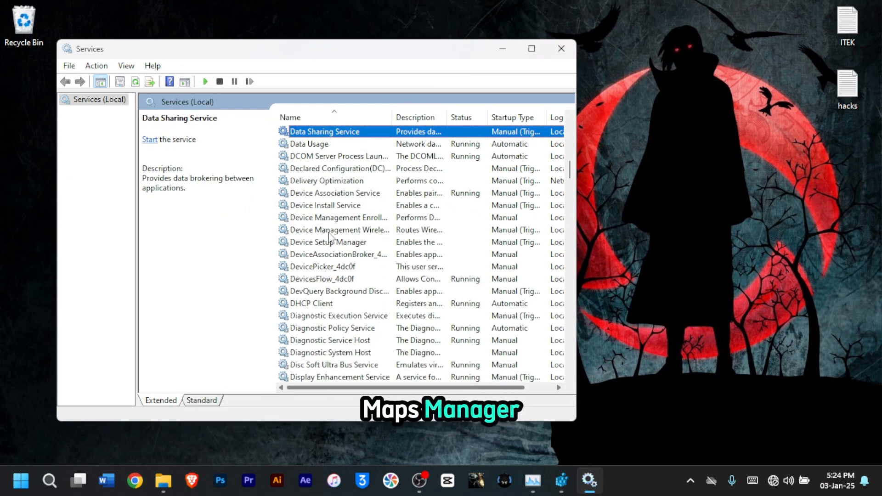
pyautogui.scroll(-5, 329, 197)
pyautogui.click(331, 255)
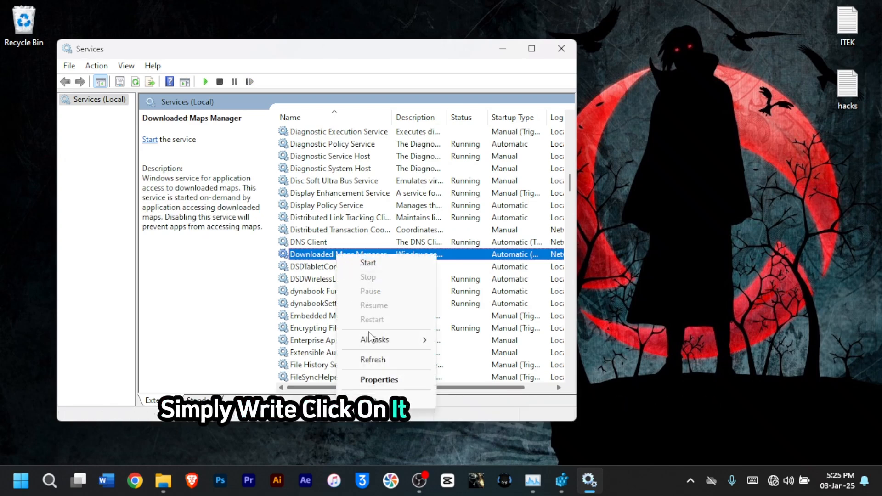
pyautogui.click(373, 379)
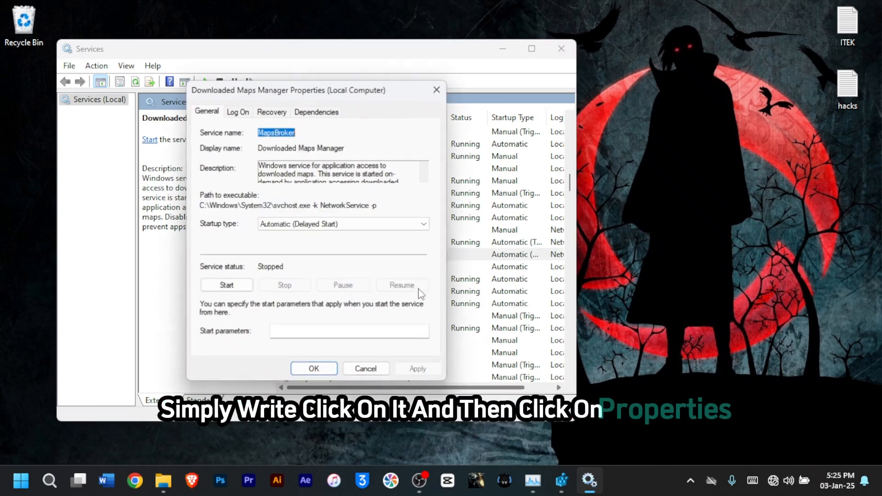
pyautogui.click(327, 224)
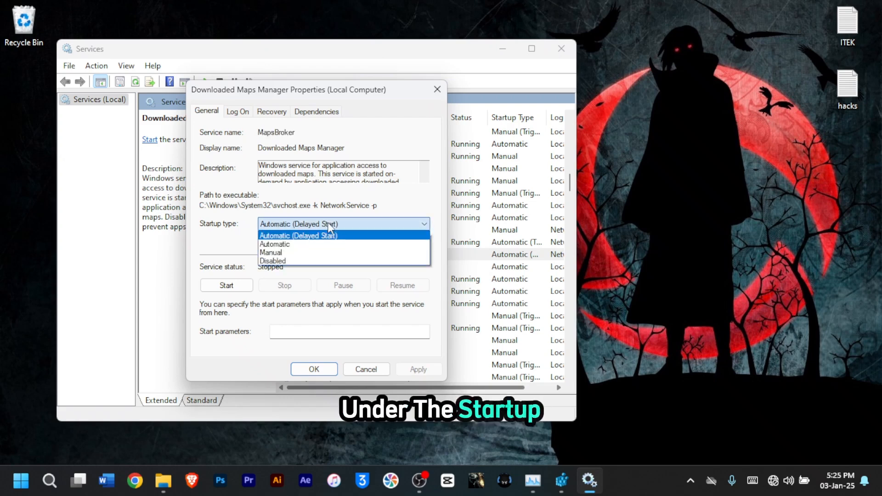
pyautogui.click(297, 260)
pyautogui.click(415, 369)
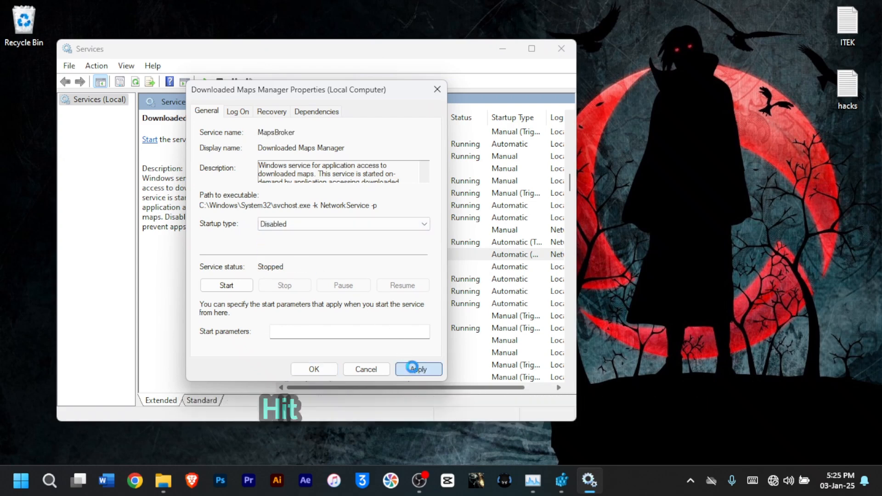
pyautogui.click(312, 370)
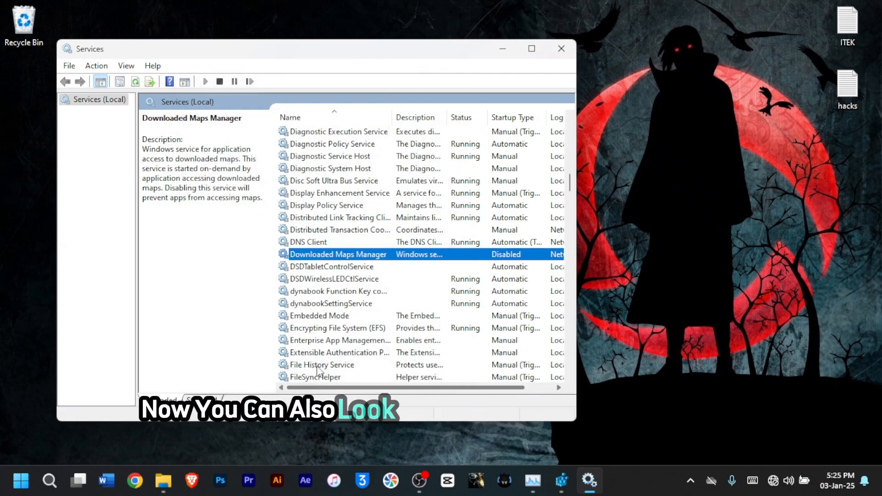
# Step: Set the Print Spooler service's startup type to Disabled, apply, and close its properties
pyautogui.press('p')
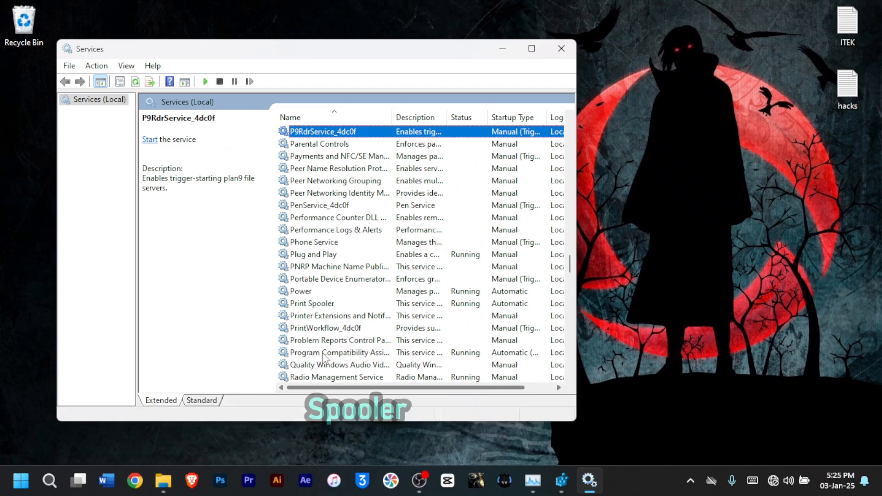
pyautogui.click(318, 305)
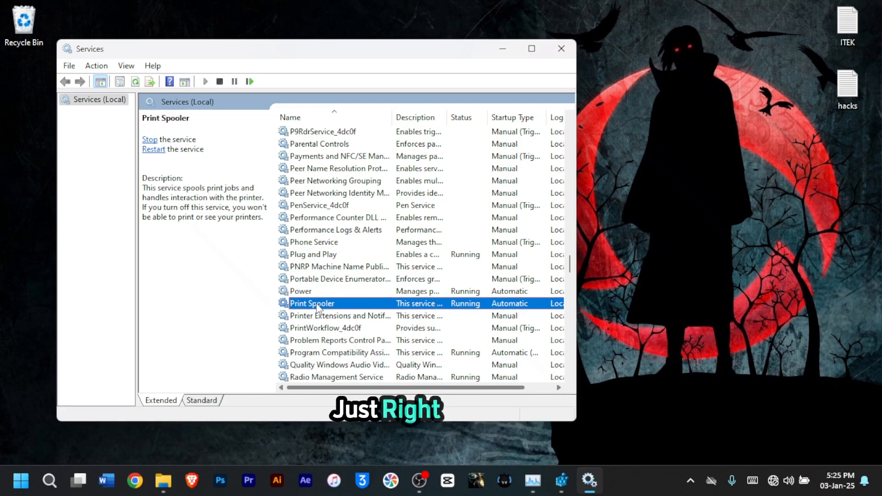
pyautogui.rightClick(327, 304)
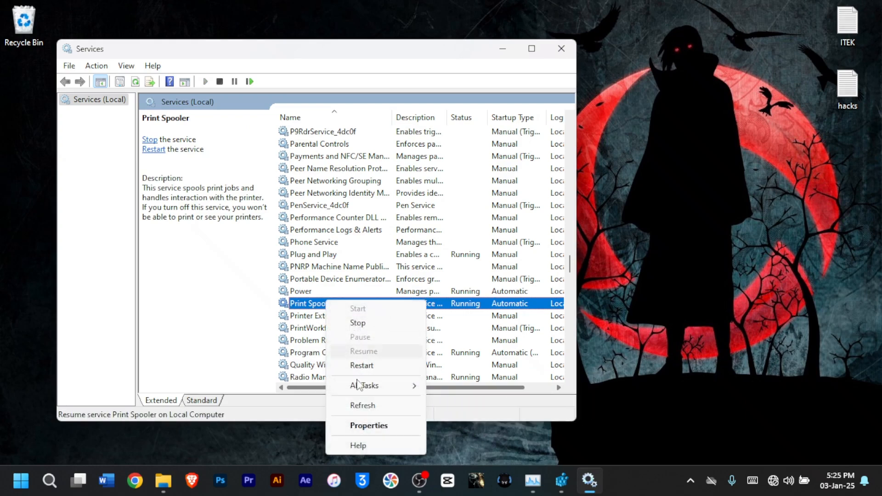
pyautogui.click(374, 424)
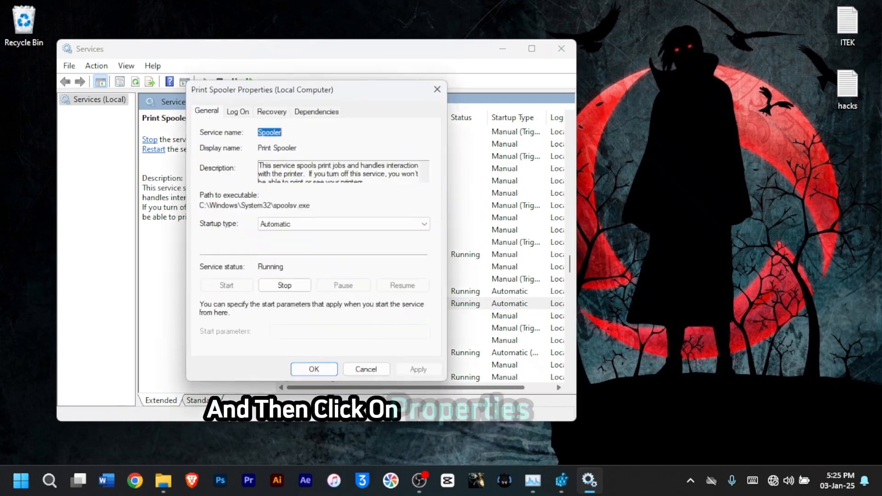
pyautogui.click(335, 225)
pyautogui.click(316, 262)
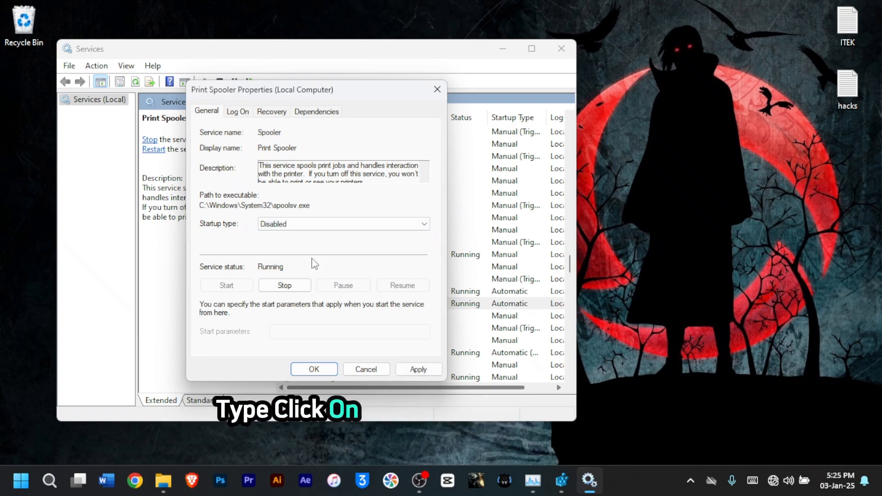
pyautogui.click(416, 371)
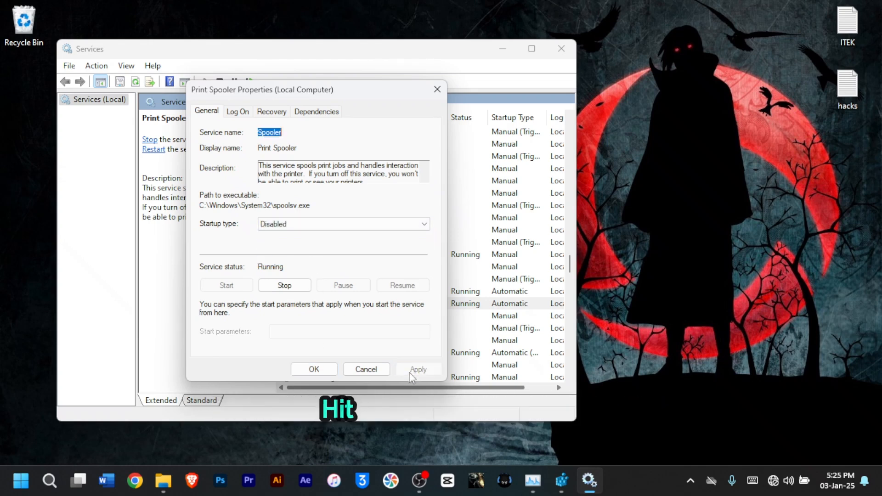
pyautogui.click(322, 372)
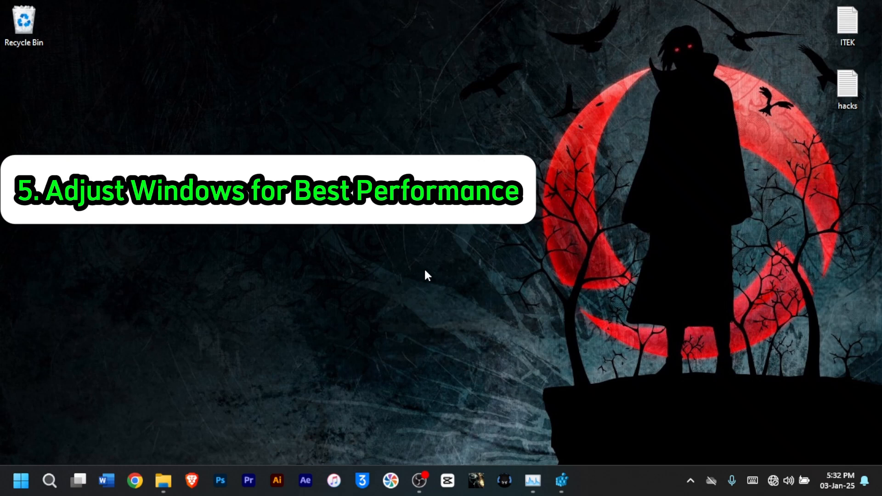
# Step: Search for and open Adjust the appearance and performance of Windows
pyautogui.click(54, 482)
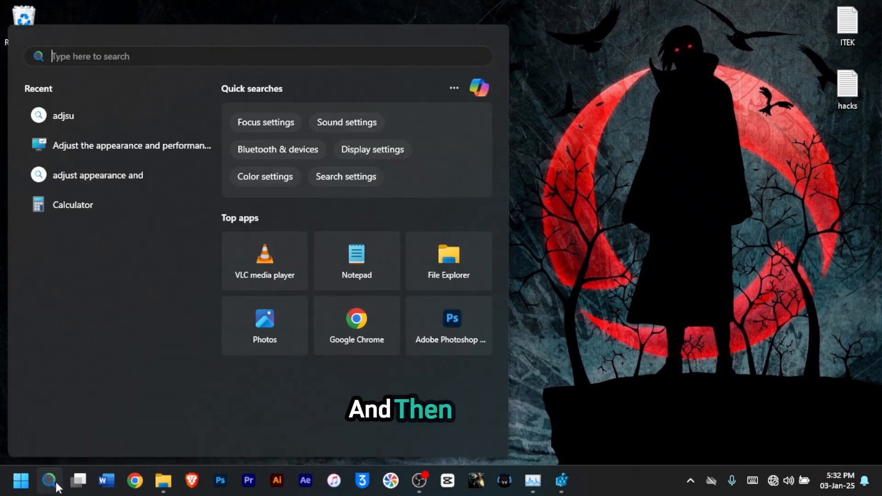
pyautogui.write('adjust the appe')
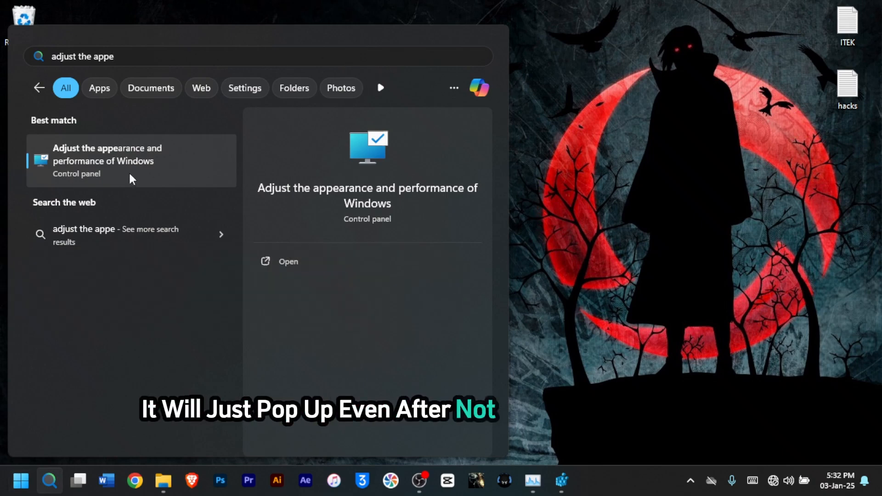
pyautogui.click(121, 162)
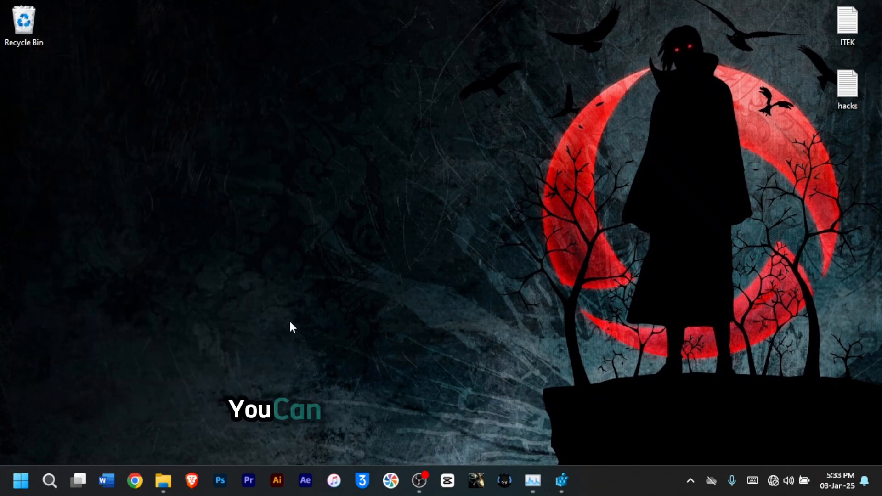
# Step: Open Performance Options by running systempropertiesperformance.exe
pyautogui.press('super+r')
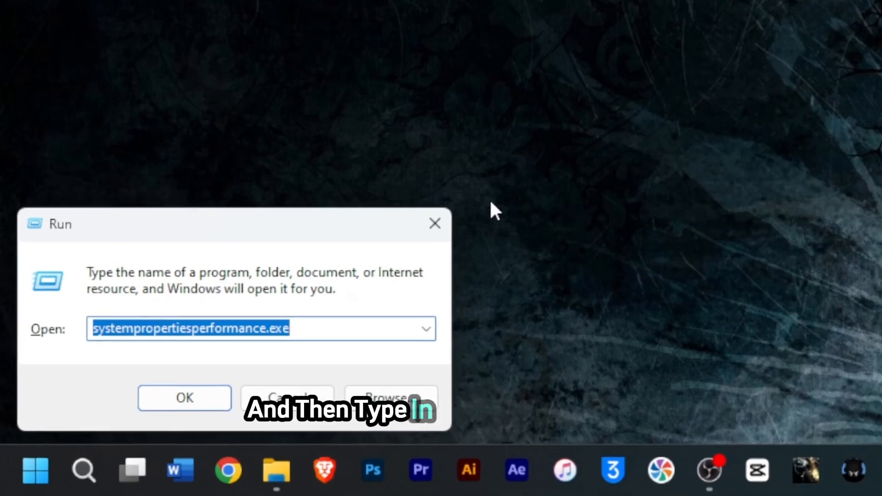
pyautogui.write('syste')
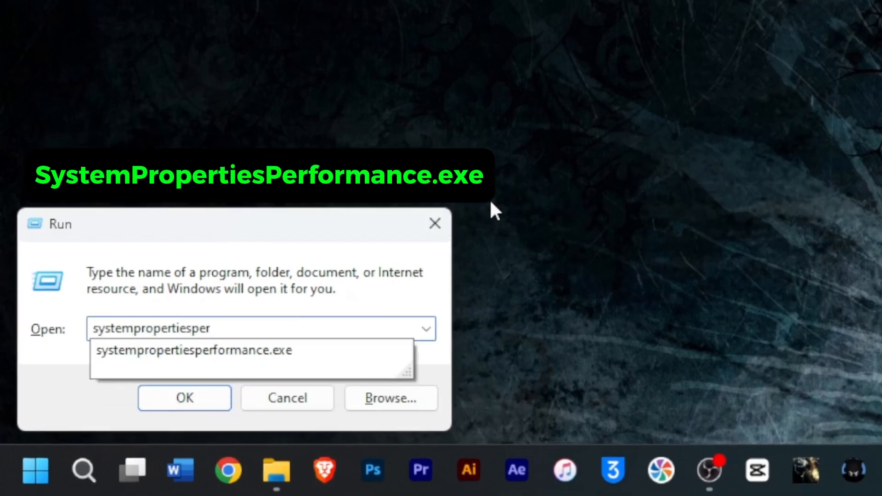
pyautogui.write('e.exe')
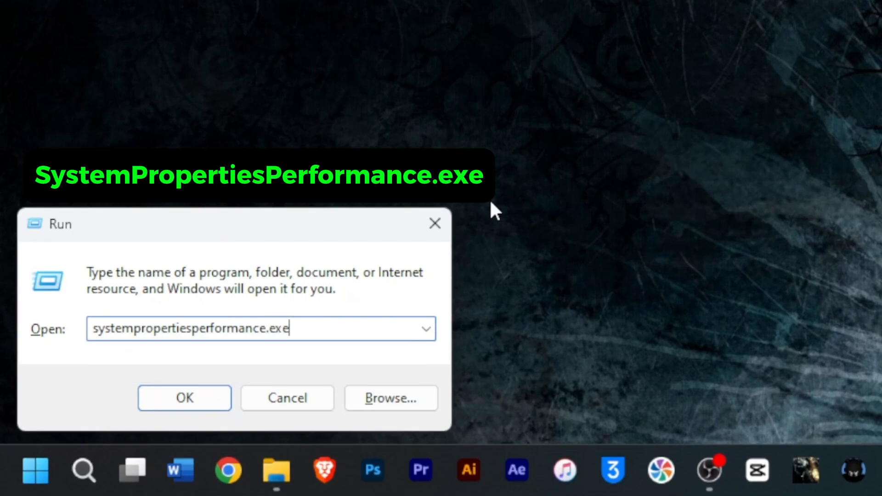
pyautogui.click(213, 408)
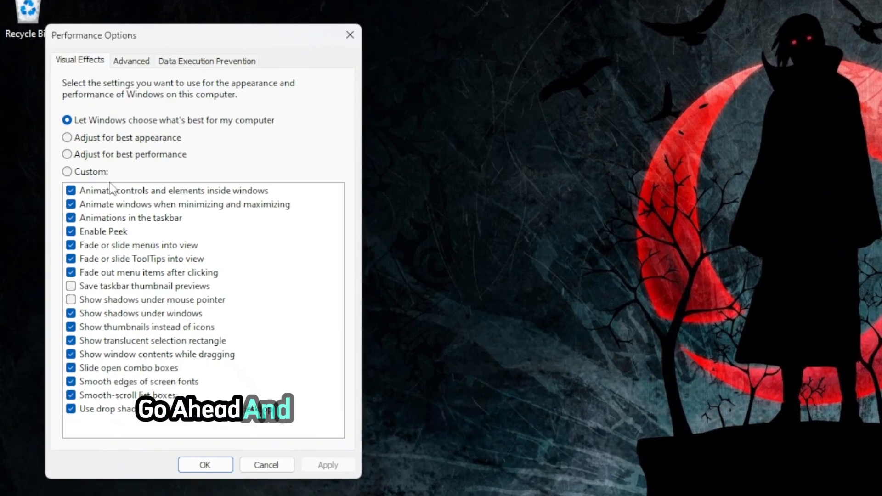
# Step: Adjust visual effects for best performance, re-enabling Animations in the taskbar, Show thumbnails instead of icons and Smooth edges of screen fonts, then apply
pyautogui.click(105, 155)
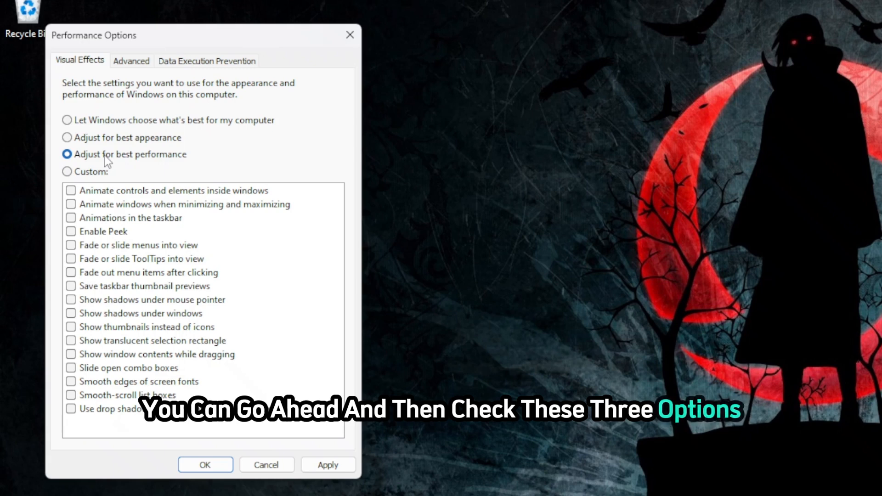
pyautogui.click(113, 219)
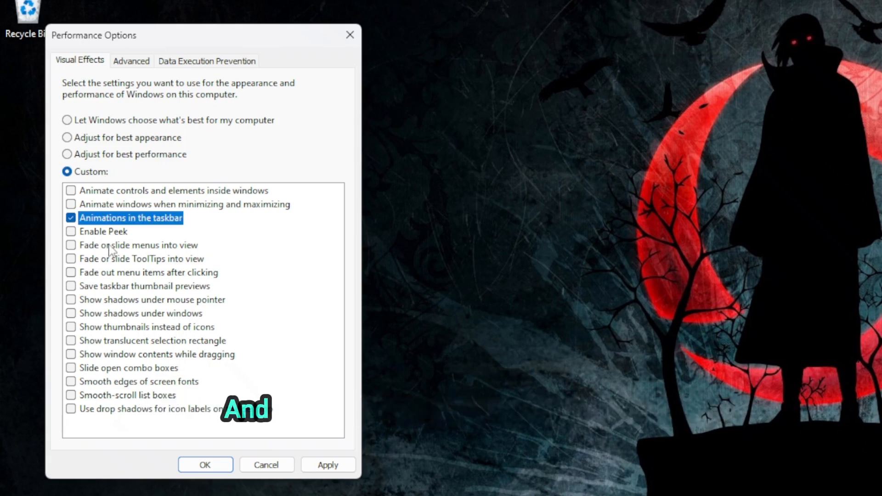
pyautogui.click(106, 328)
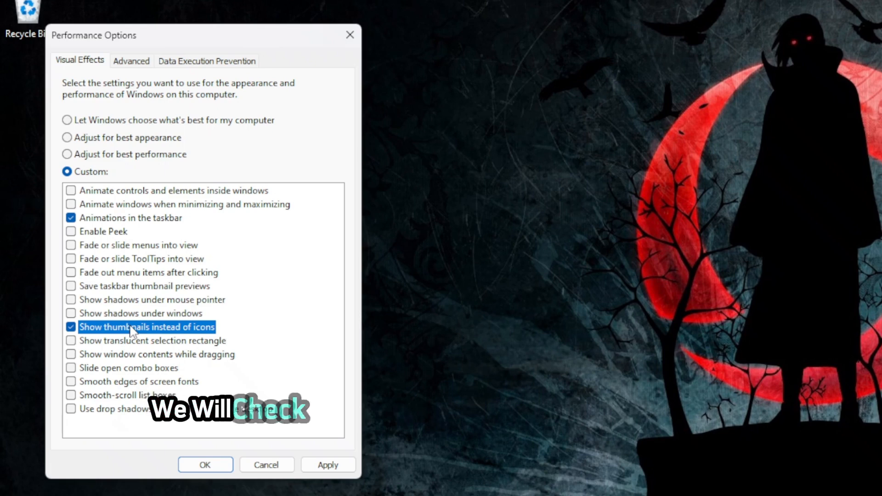
pyautogui.click(133, 383)
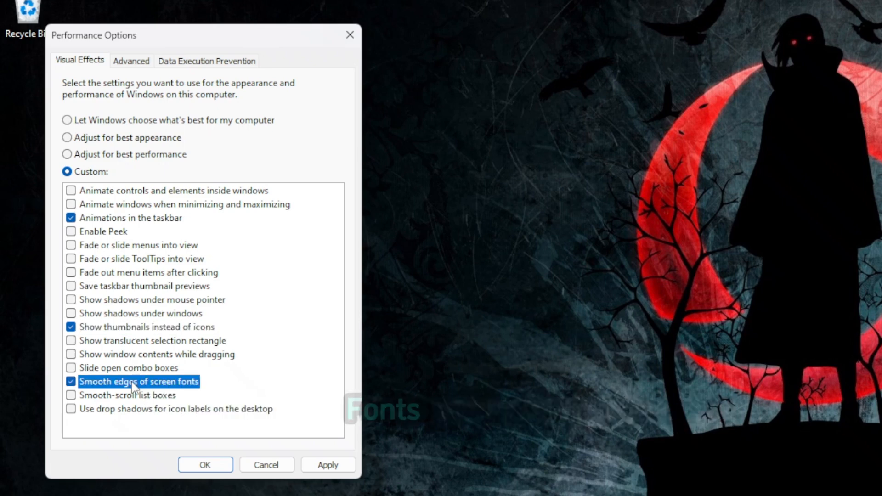
pyautogui.click(327, 464)
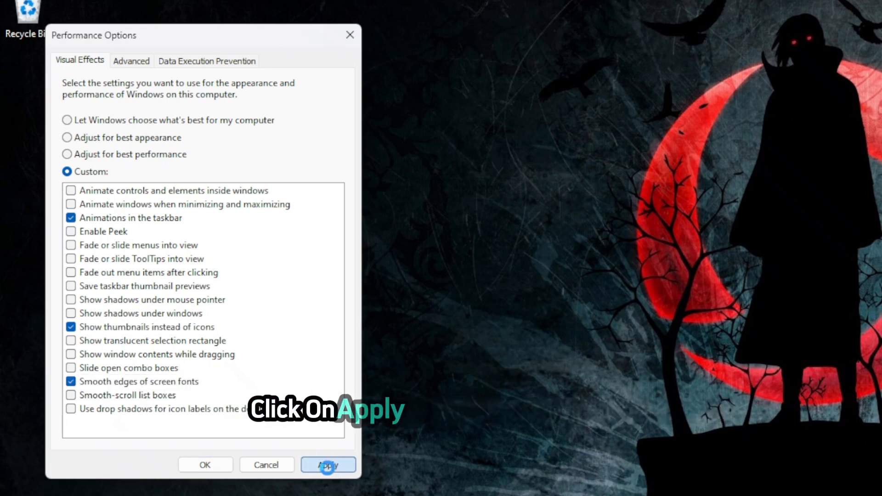
pyautogui.click(205, 465)
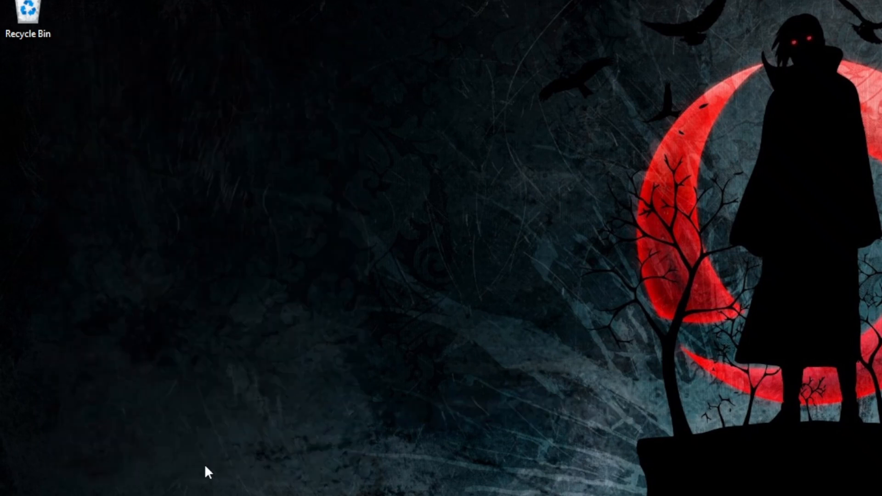